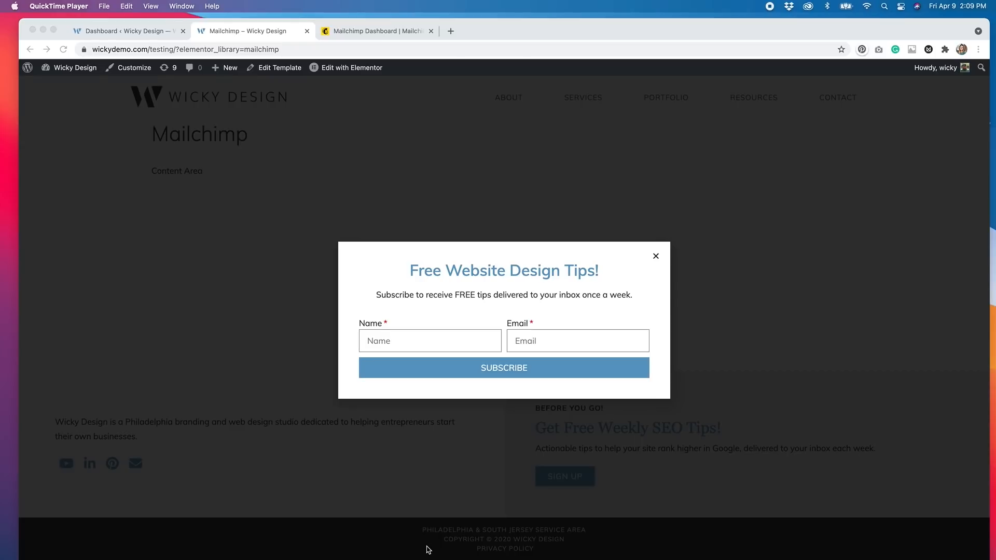
Open Elementor's integration settings in the WordPress dashboard and locate the MailChimp API key section.
{"action": "left_click", "coordinate": [132, 33]}
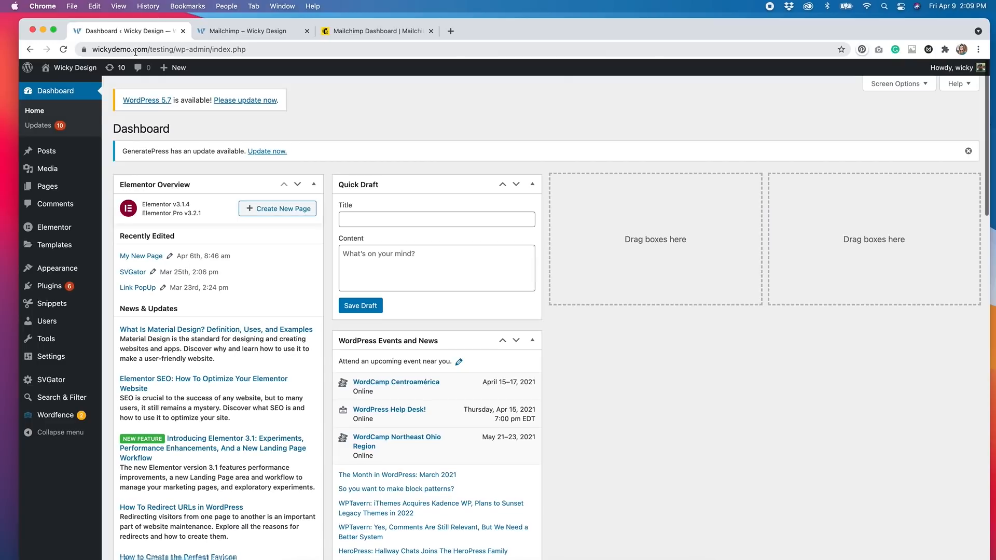
{"action": "mouse_move", "coordinate": [53, 230]}
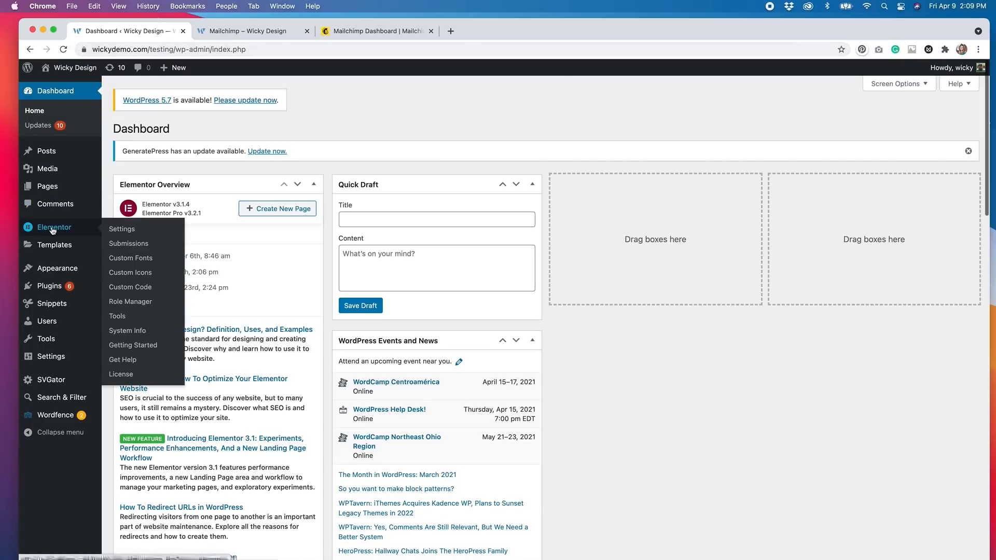
{"action": "left_click", "coordinate": [119, 230]}
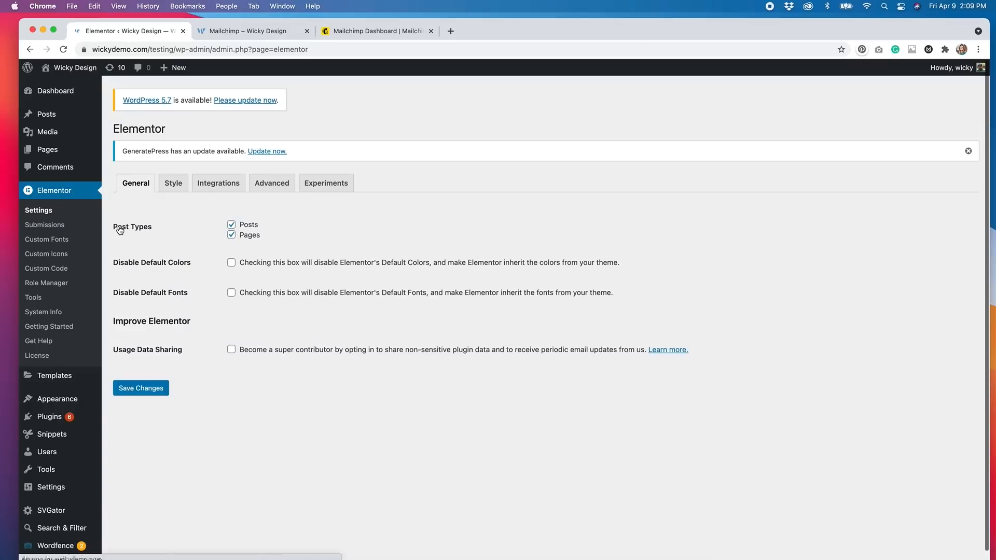
{"action": "left_click", "coordinate": [217, 184]}
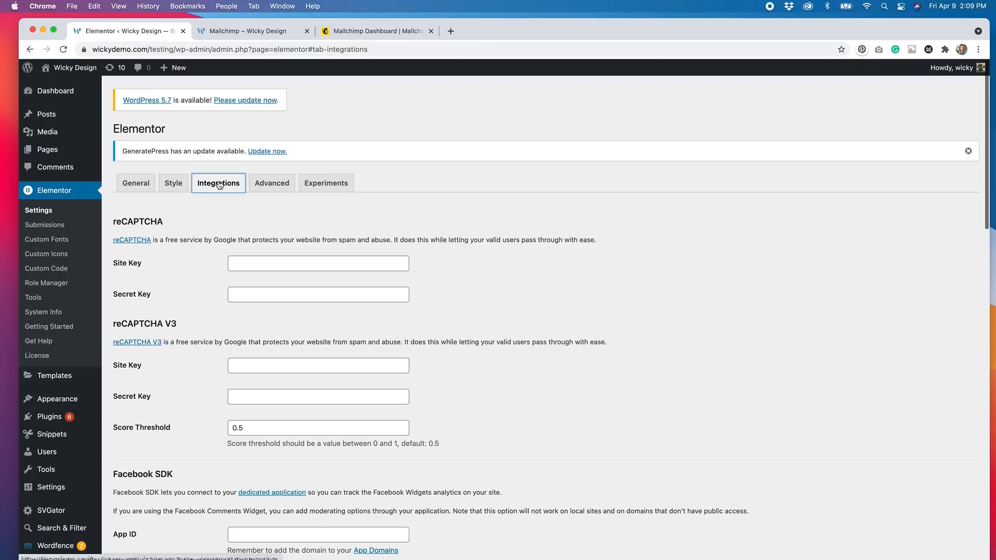
{"action": "scroll", "coordinate": [725, 370], "scroll_direction": "down", "scroll_amount": 5}
{"action": "scroll", "coordinate": [727, 372], "scroll_direction": "down", "scroll_amount": 7}
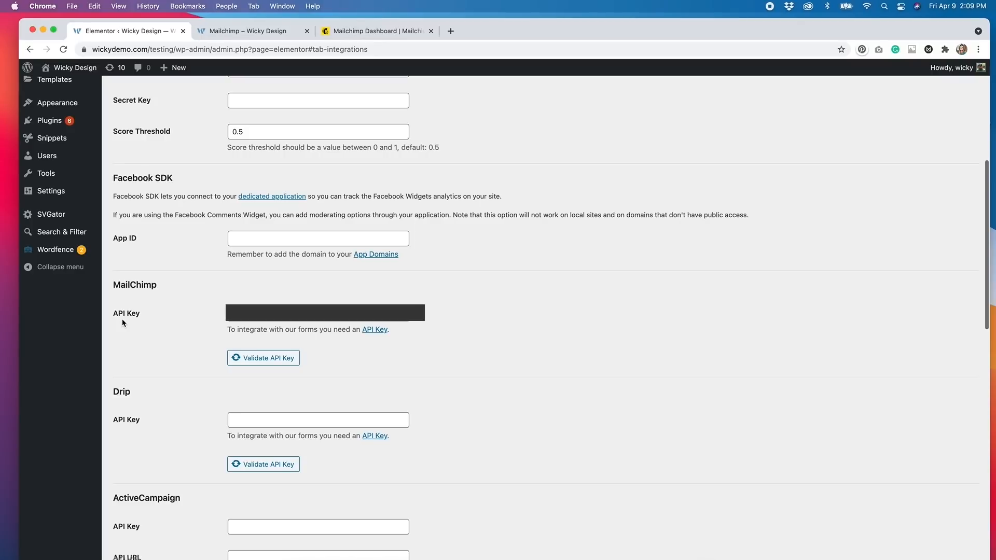
Switch to Mailchimp and open the account's API keys page.
{"action": "left_click", "coordinate": [390, 31]}
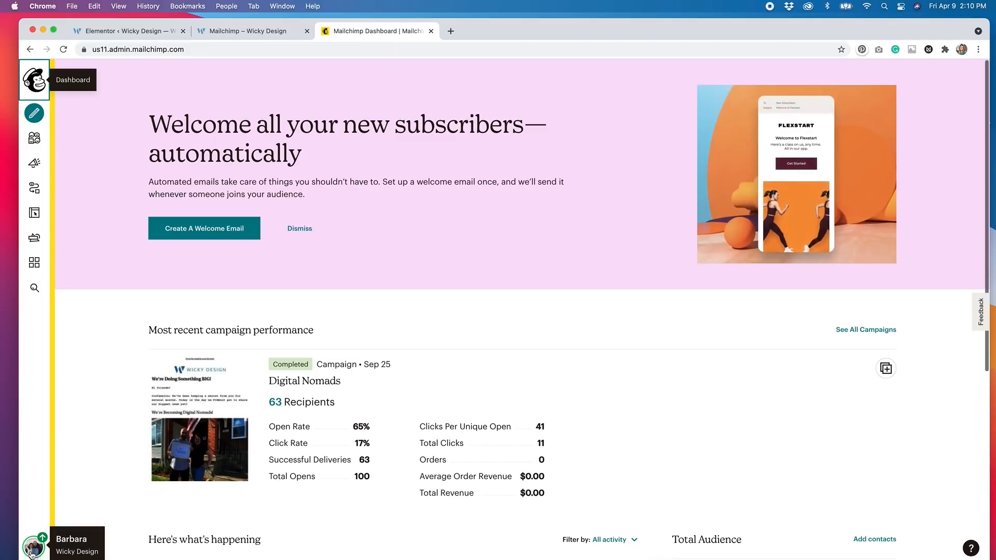
{"action": "left_click", "coordinate": [32, 551]}
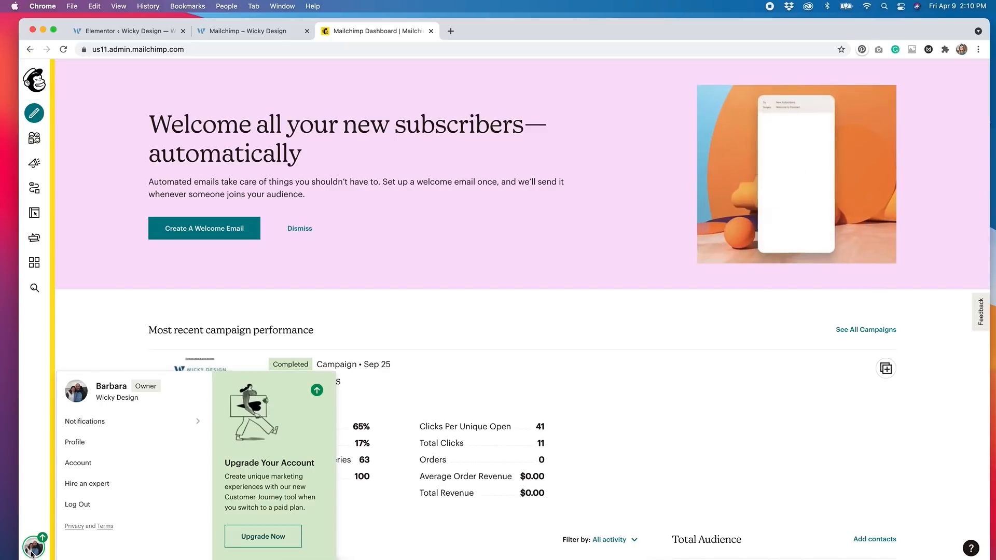
{"action": "left_click", "coordinate": [86, 463]}
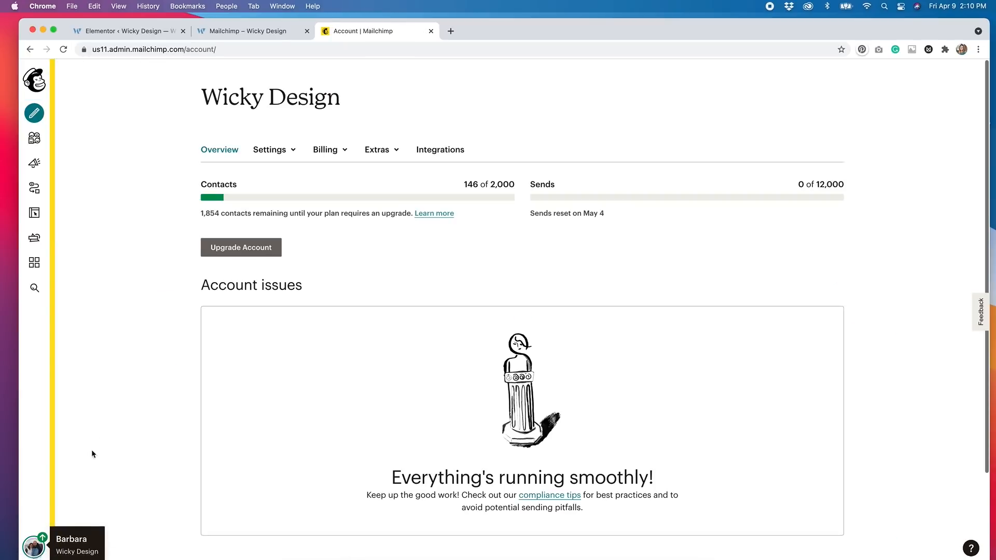
{"action": "left_click", "coordinate": [386, 153]}
{"action": "left_click", "coordinate": [385, 200]}
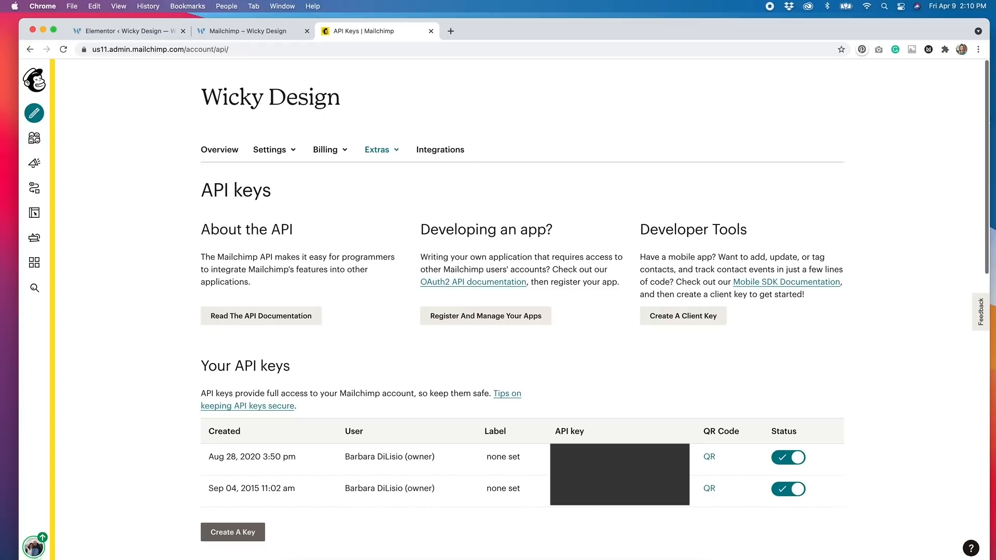
Return to Elementor's integration settings in WordPress and validate the MailChimp API key.
{"action": "left_click", "coordinate": [115, 35]}
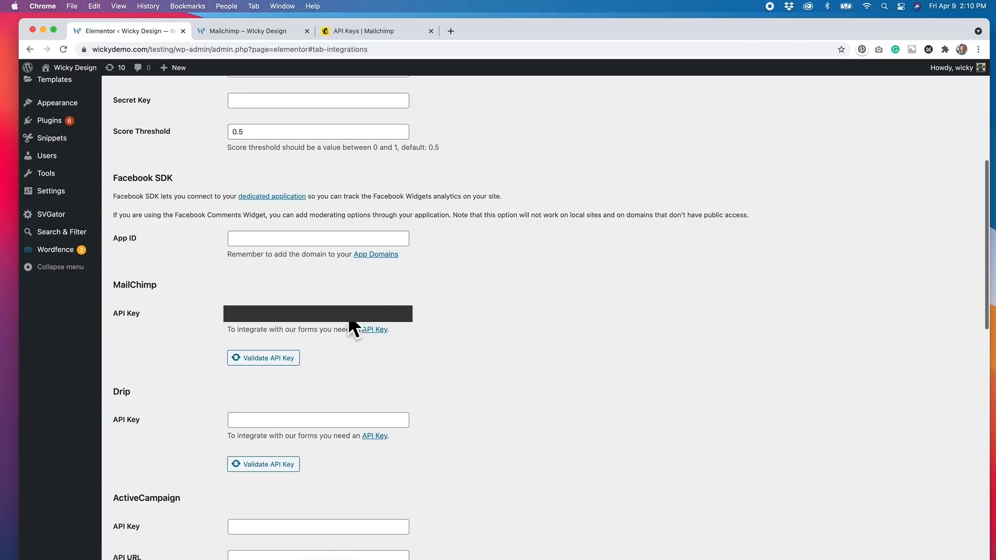
{"action": "left_click", "coordinate": [256, 362]}
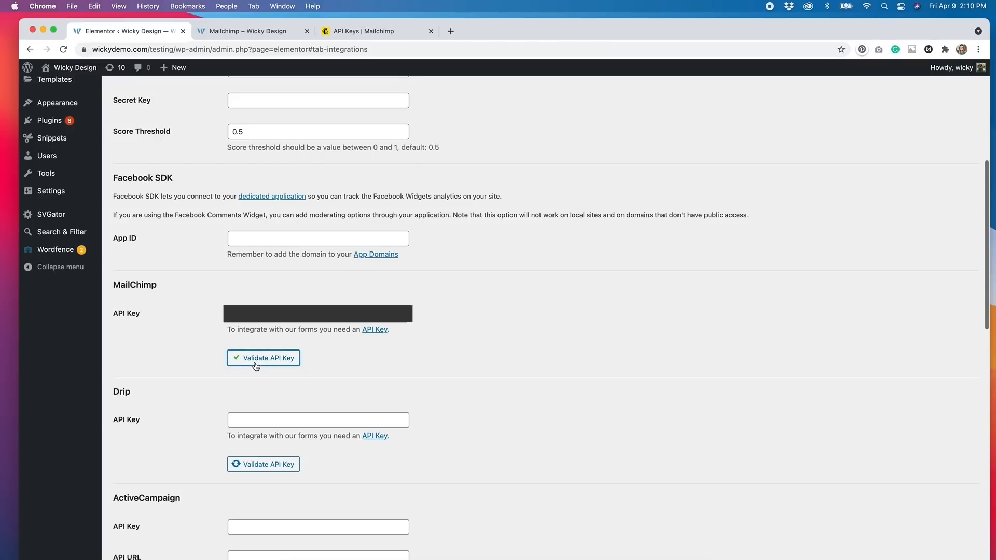
Examine the remaining service integrations and the save option on Elementor's integration settings page.
{"action": "scroll", "coordinate": [515, 409], "scroll_direction": "down", "scroll_amount": 8}
{"action": "scroll", "coordinate": [515, 411], "scroll_direction": "down", "scroll_amount": 5}
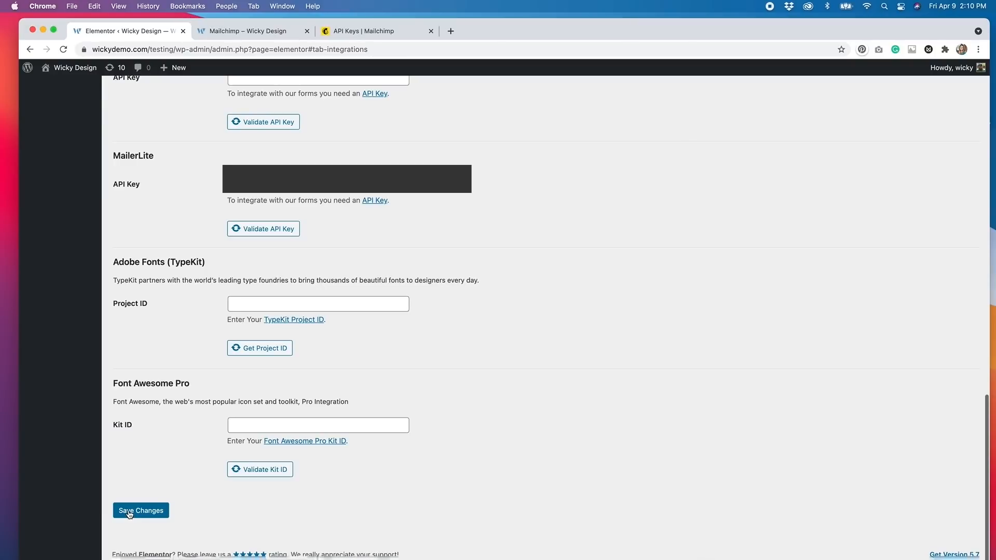
{"action": "scroll", "coordinate": [607, 376], "scroll_direction": "up", "scroll_amount": 2}
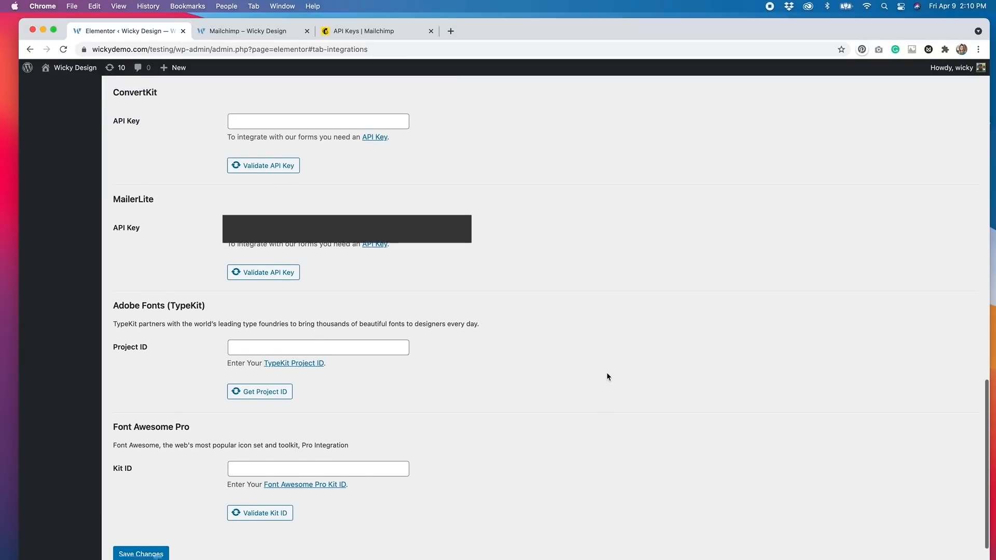
{"action": "scroll", "coordinate": [608, 377], "scroll_direction": "up", "scroll_amount": 5}
{"action": "scroll", "coordinate": [608, 377], "scroll_direction": "up", "scroll_amount": 12}
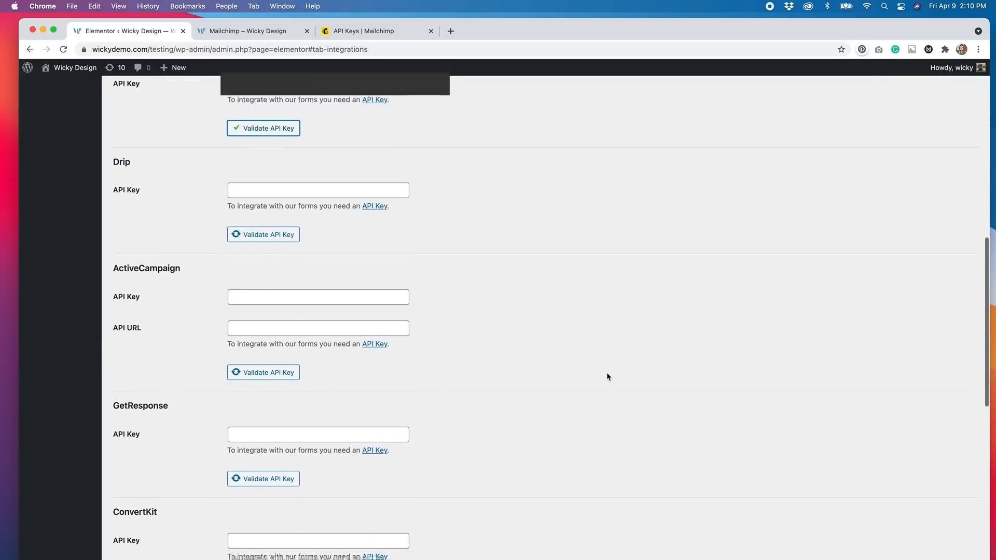
{"action": "scroll", "coordinate": [170, 209], "scroll_direction": "up", "scroll_amount": 5}
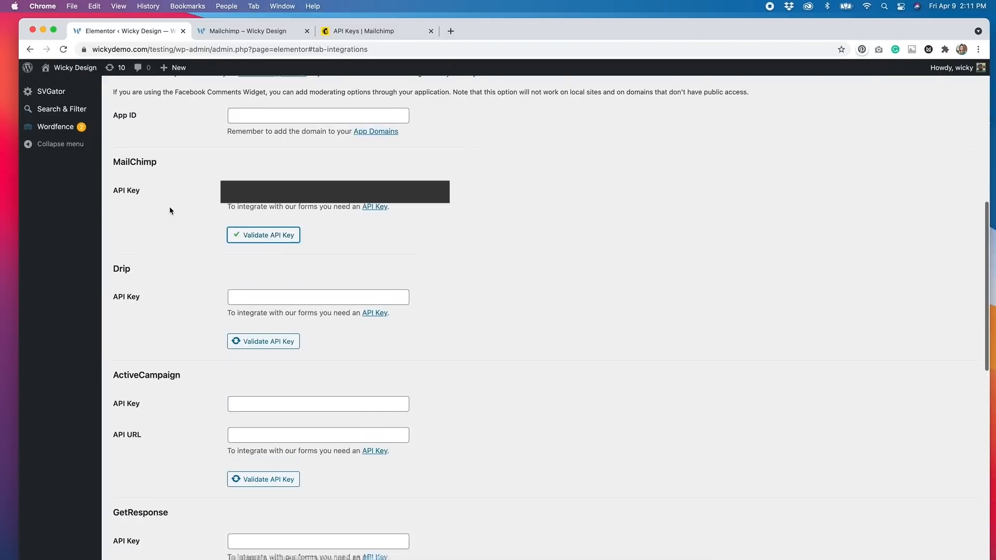
{"action": "scroll", "coordinate": [169, 207], "scroll_direction": "up", "scroll_amount": 1}
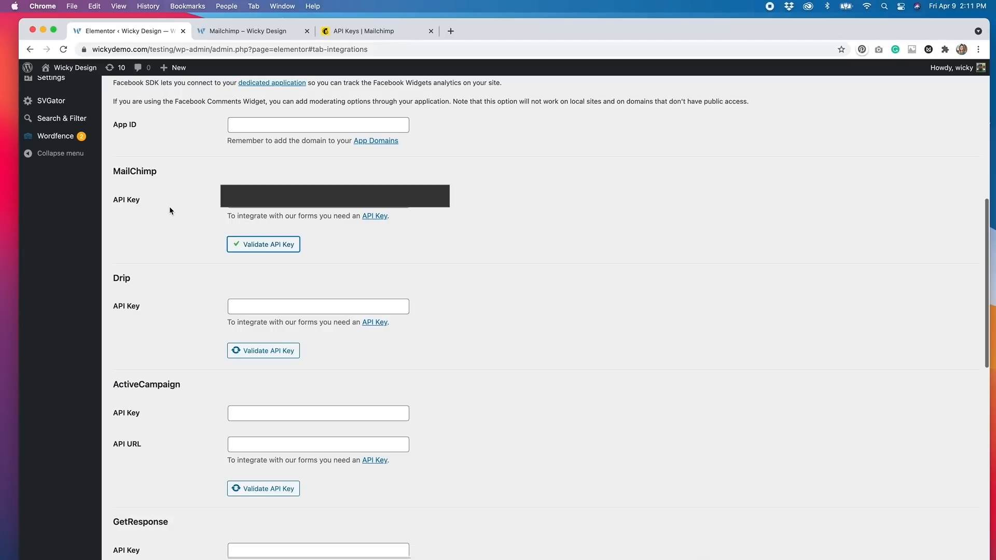
{"action": "scroll", "coordinate": [169, 208], "scroll_direction": "up", "scroll_amount": 3}
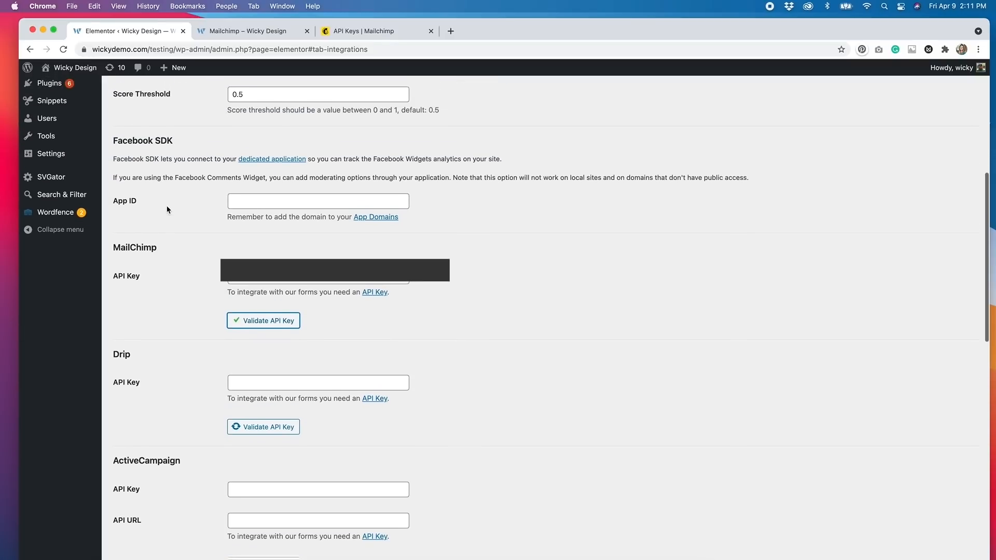
{"action": "scroll", "coordinate": [167, 209], "scroll_direction": "up", "scroll_amount": 12}
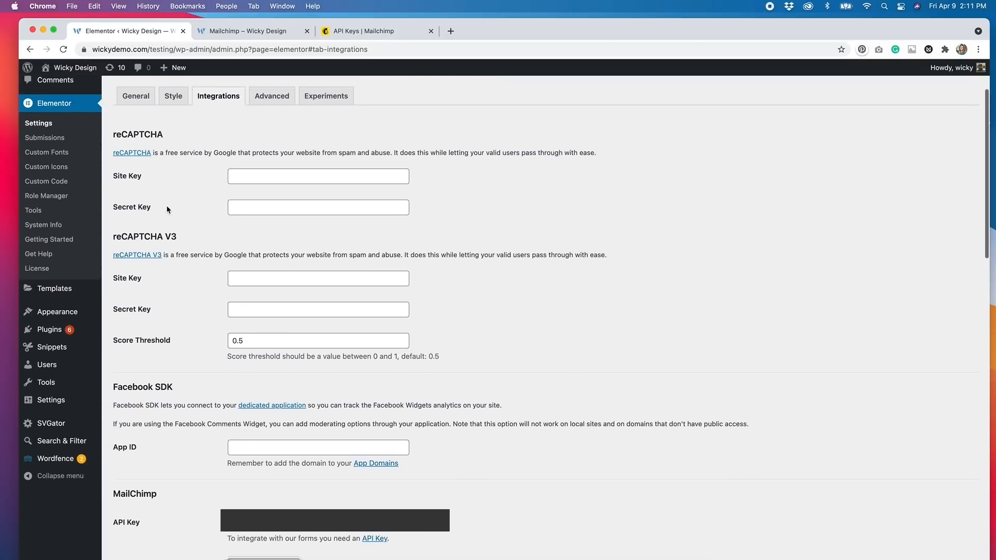
{"action": "scroll", "coordinate": [167, 210], "scroll_direction": "up", "scroll_amount": 1}
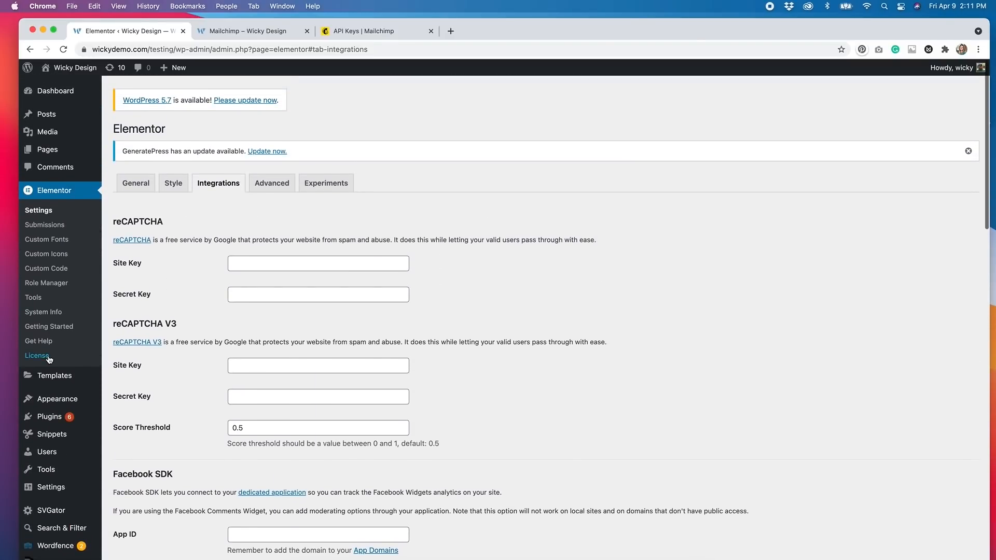
Create a popup template named "Popup mailchimp" and dismiss the template library to start from a blank popup.
{"action": "mouse_move", "coordinate": [99, 378]}
{"action": "left_click", "coordinate": [113, 392]}
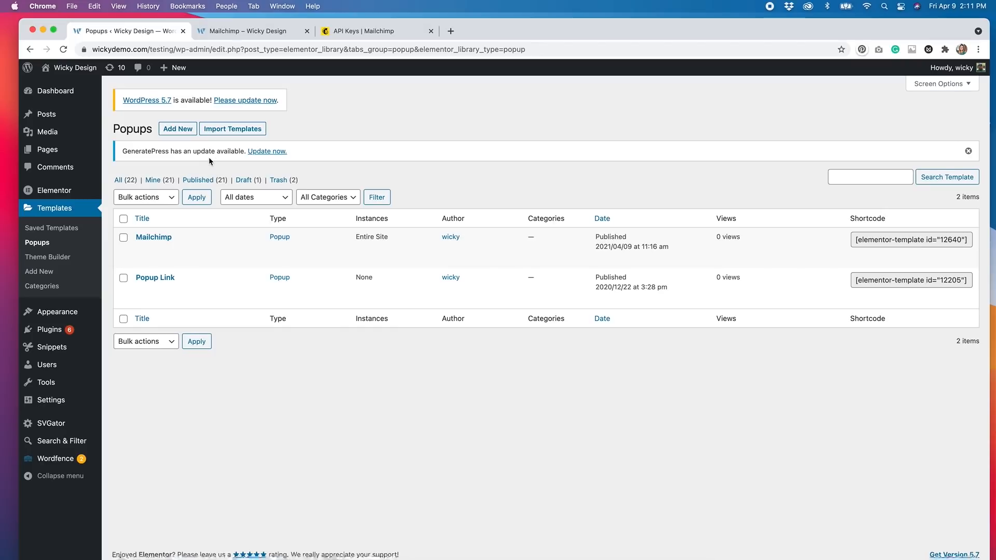
{"action": "left_click", "coordinate": [185, 135]}
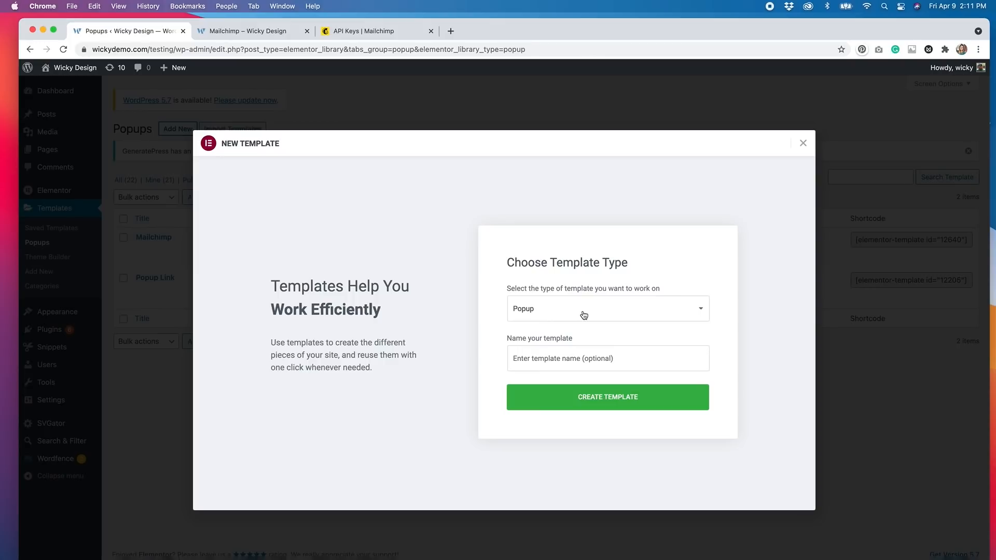
{"action": "left_click", "coordinate": [592, 362]}
{"action": "type", "text": "Popup"}
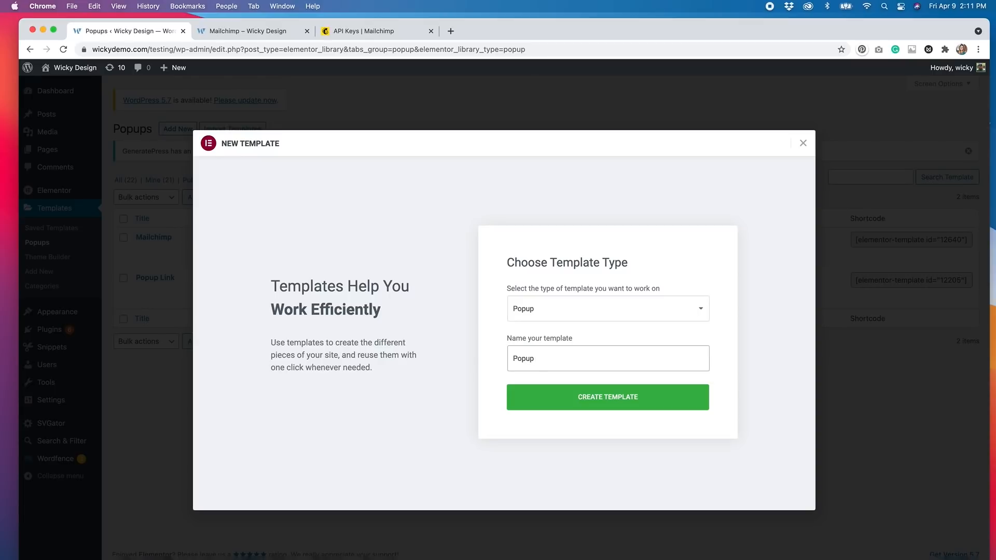
{"action": "type", "text": " mailchimp"}
{"action": "left_click", "coordinate": [602, 409]}
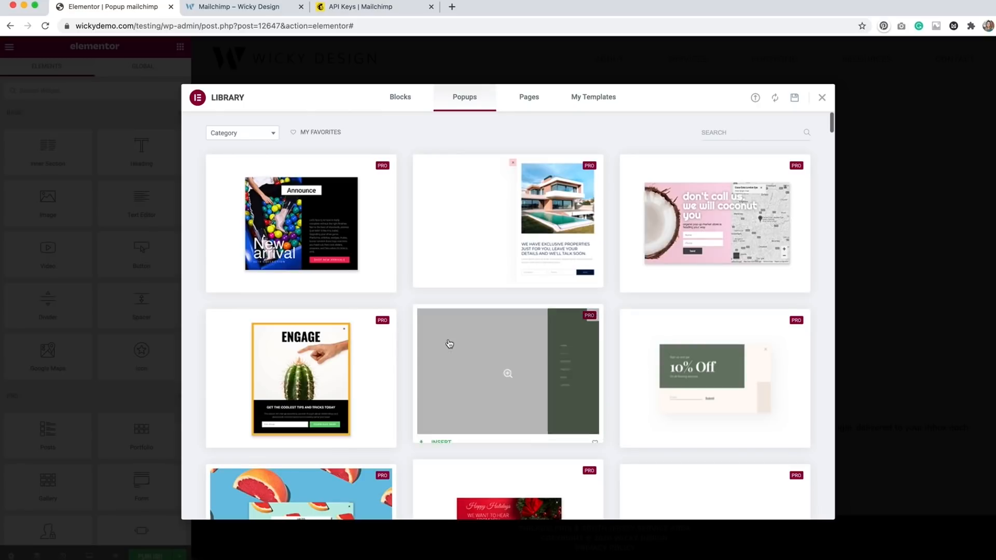
{"action": "left_click", "coordinate": [822, 98]}
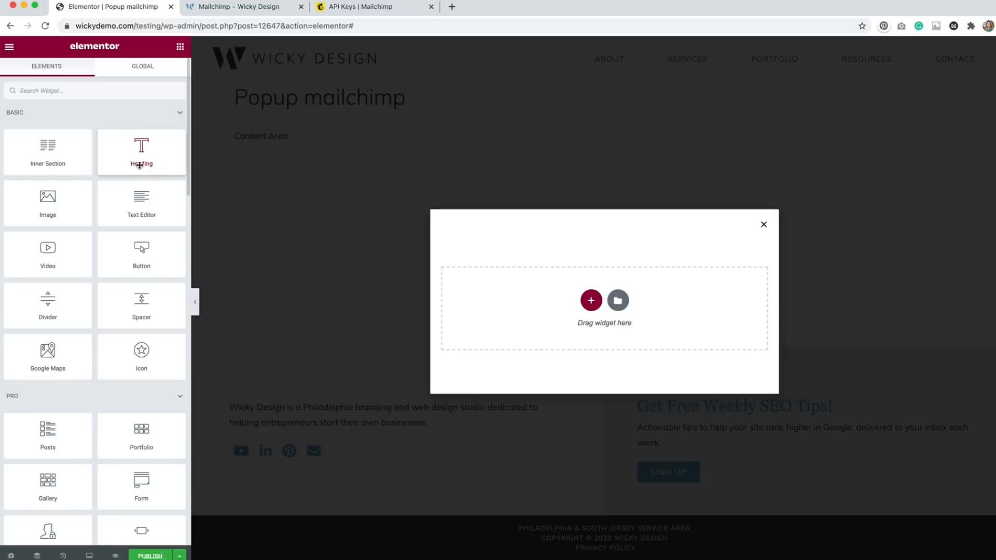
Add a Heading widget to the popup, set its title to "Free Web Design Tips" and center it.
{"action": "left_click_drag", "start_coordinate": [139, 165], "coordinate": [615, 305]}
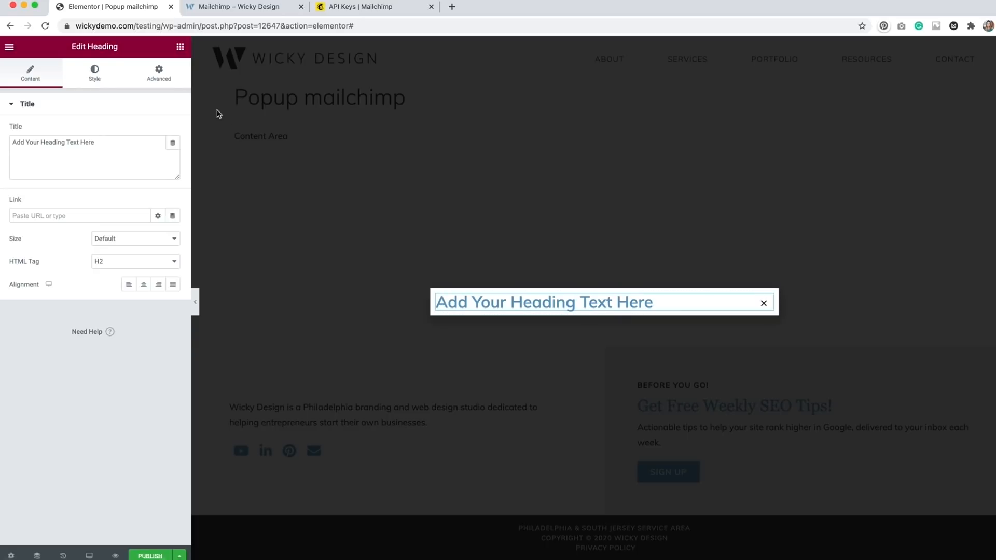
{"action": "triple_click", "coordinate": [118, 144]}
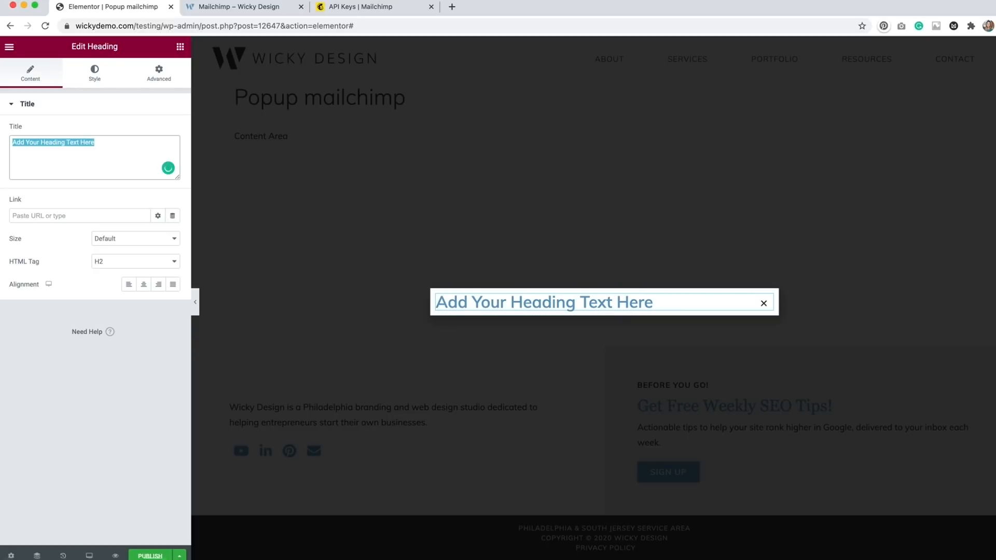
{"action": "type", "text": "Free Web Desifn"}
{"action": "key", "text": "BackSpace"}
{"action": "key", "text": "BackSpace"}
{"action": "type", "text": "gn Tips"}
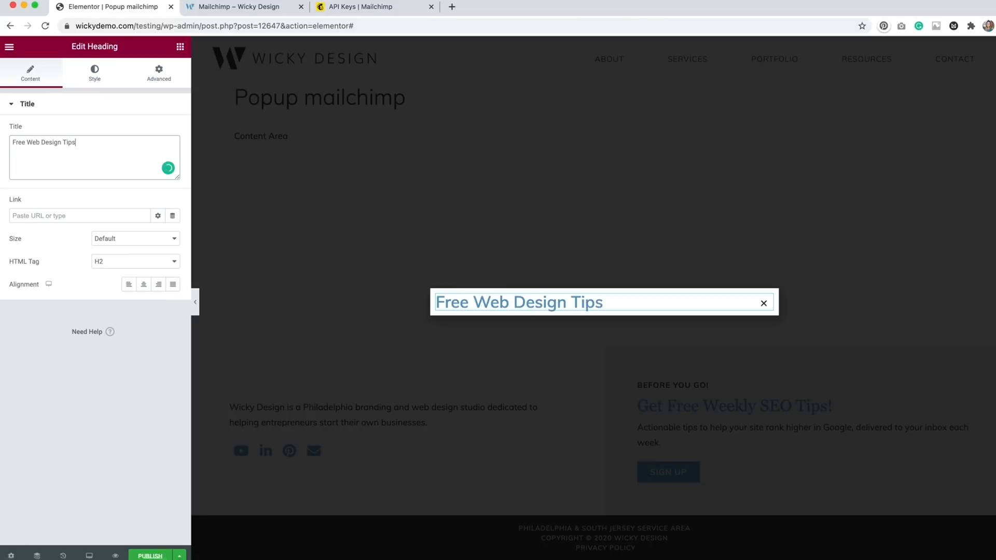
{"action": "left_click", "coordinate": [146, 287]}
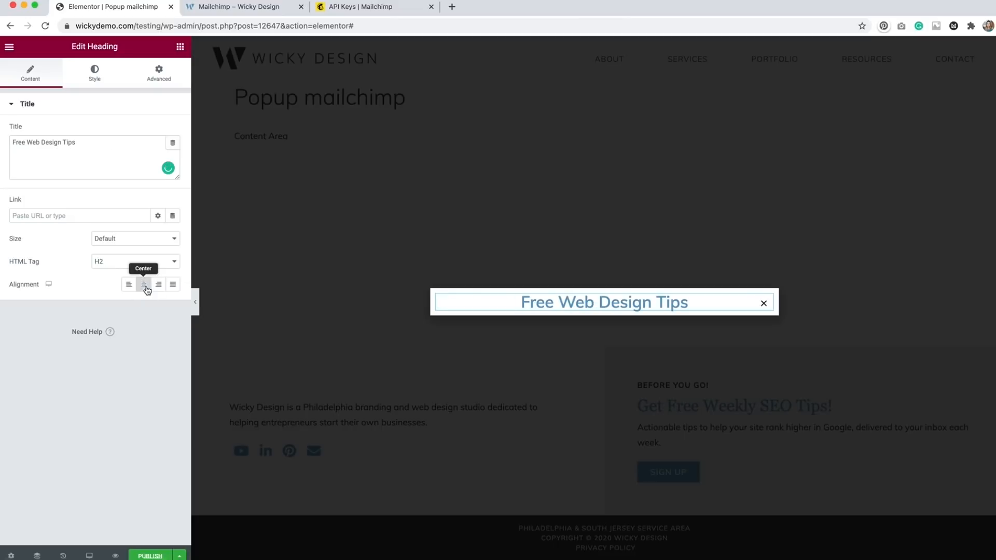
Add a Text Editor widget below the heading reading "Subscribe to receive FREE web design tips delivered to your inbox every week!".
{"action": "left_click", "coordinate": [181, 47]}
{"action": "left_click_drag", "start_coordinate": [141, 206], "coordinate": [617, 308]}
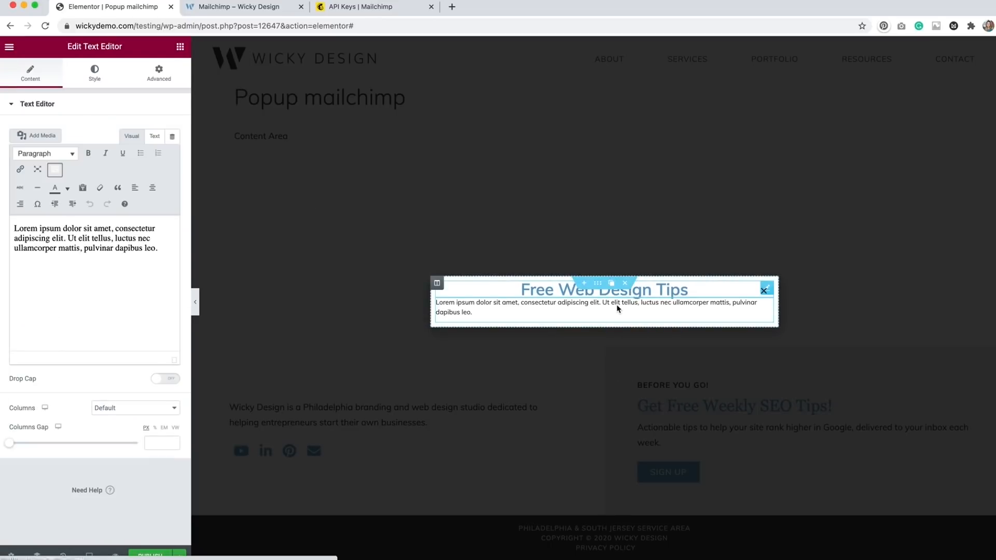
{"action": "left_click", "coordinate": [173, 256]}
{"action": "left_click_drag", "start_coordinate": [173, 256], "coordinate": [13, 217]}
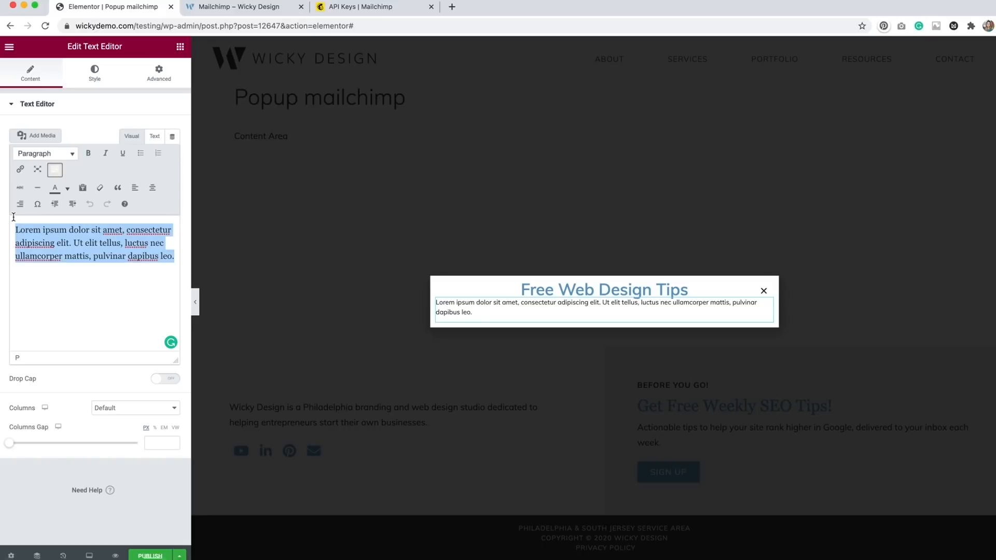
{"action": "type", "text": "Subscribe to receive FRE"}
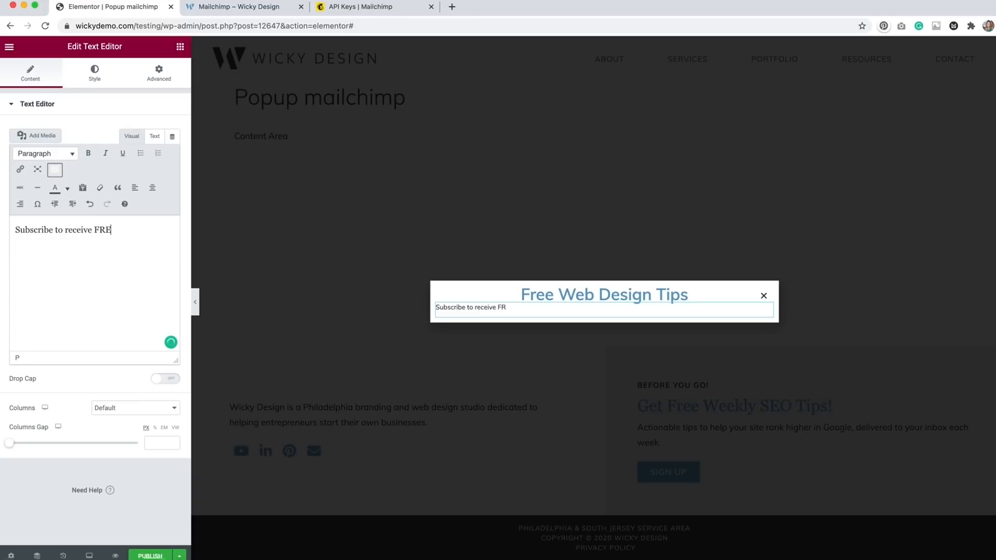
{"action": "type", "text": "E web design tips d"}
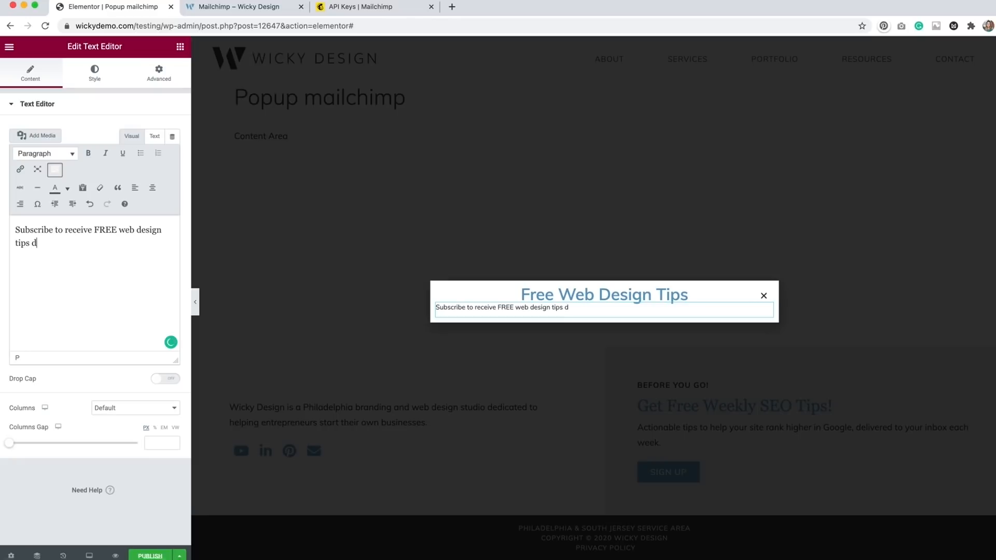
{"action": "type", "text": "elivered to your "}
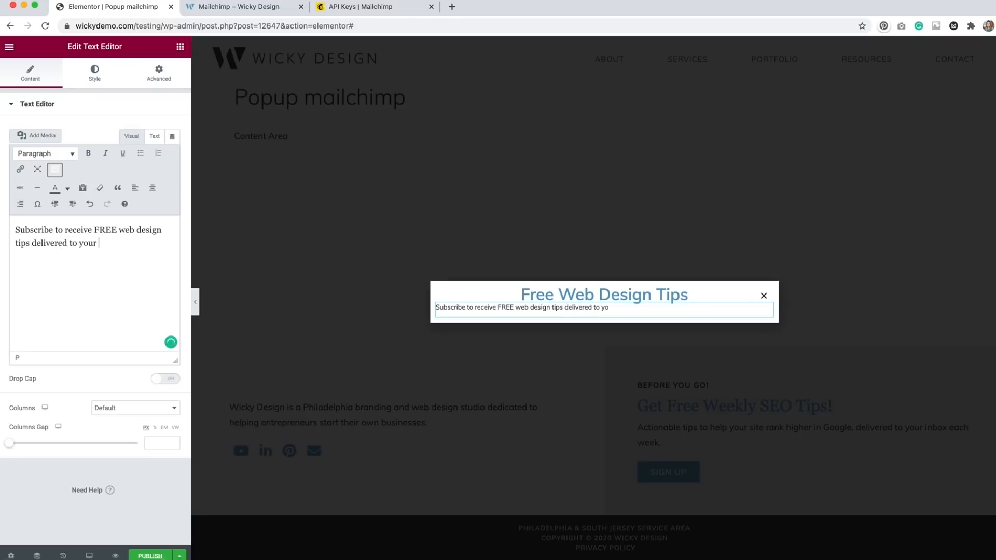
{"action": "type", "text": "inbox every week!"}
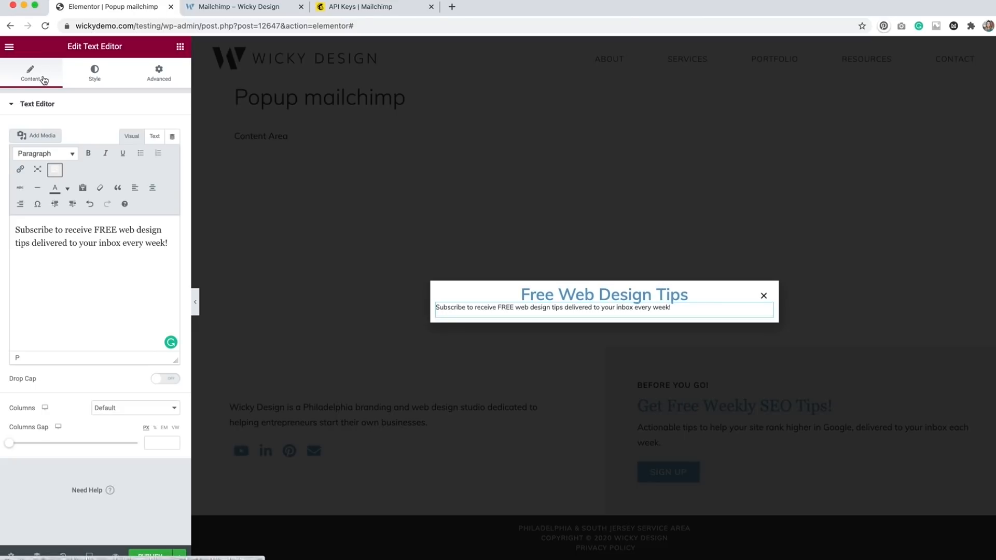
Center the popup's subscription text and set its font size to 16 px.
{"action": "left_click", "coordinate": [96, 79]}
{"action": "left_click", "coordinate": [144, 131]}
{"action": "left_click", "coordinate": [172, 177]}
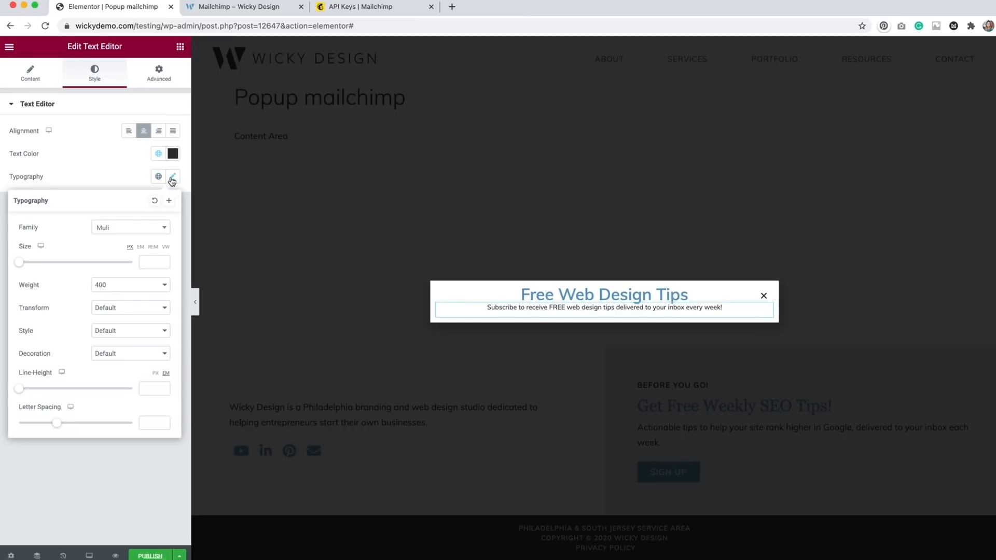
{"action": "left_click", "coordinate": [146, 263]}
{"action": "type", "text": "16"}
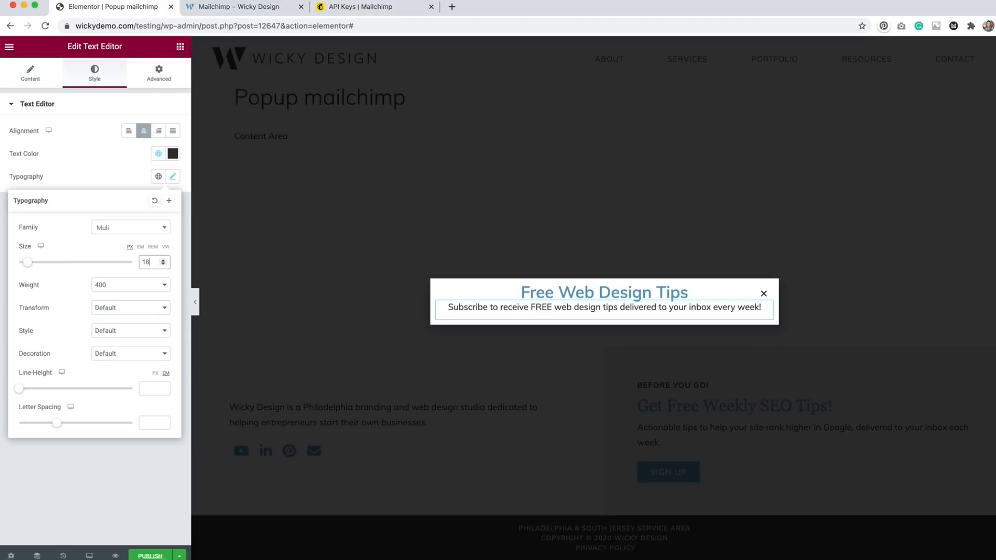
{"action": "left_click", "coordinate": [105, 173]}
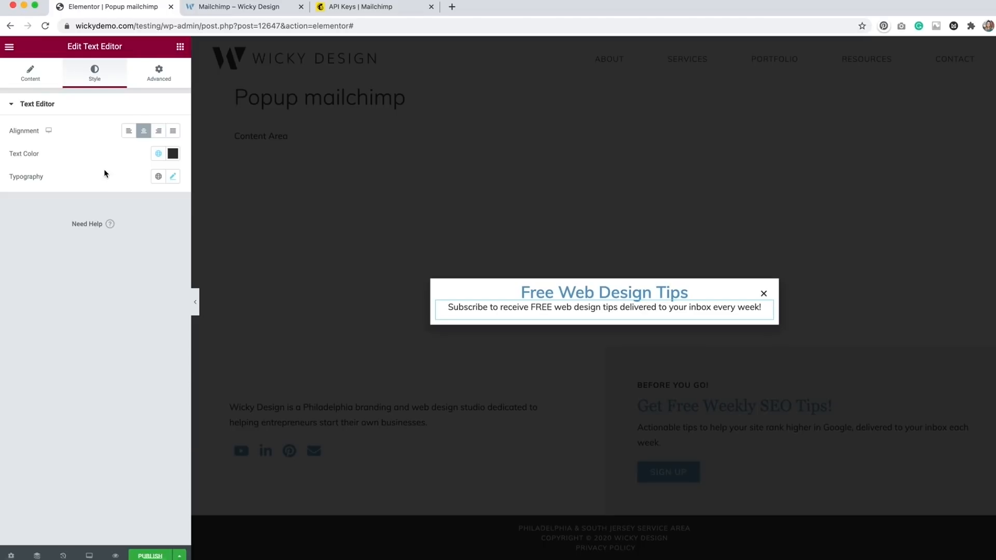
Add a Form widget below the subscription text and remove its Message field.
{"action": "left_click", "coordinate": [181, 47]}
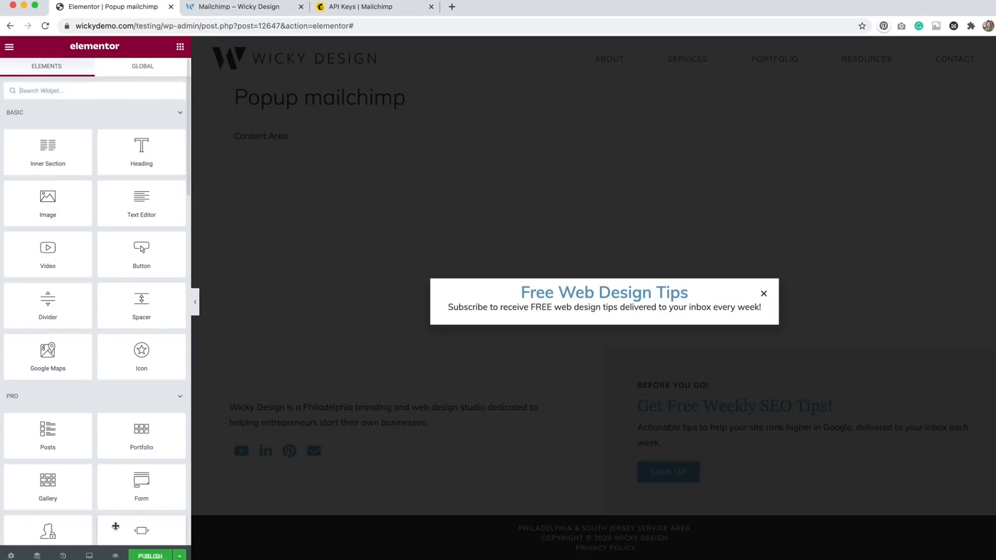
{"action": "left_click_drag", "start_coordinate": [142, 488], "coordinate": [578, 308]}
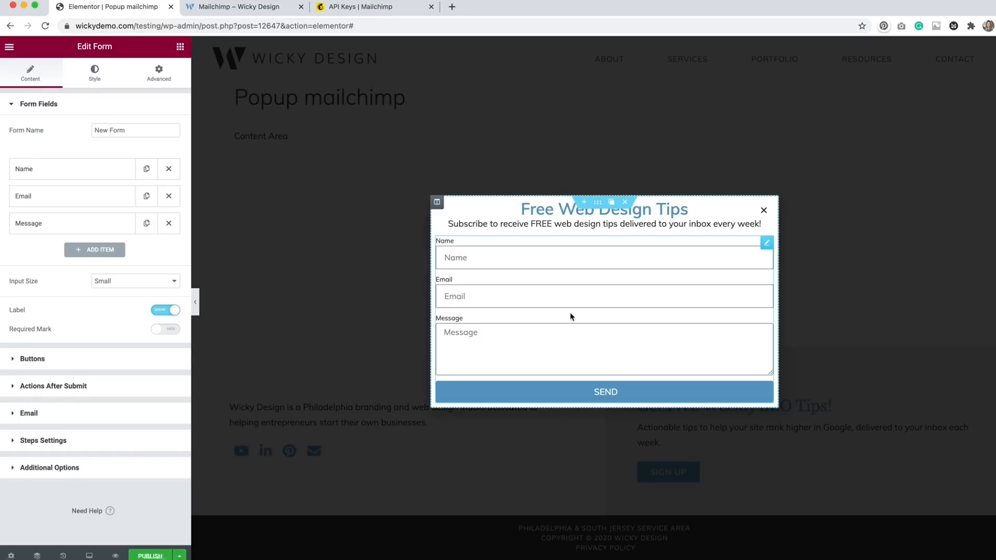
{"action": "left_click", "coordinate": [171, 229]}
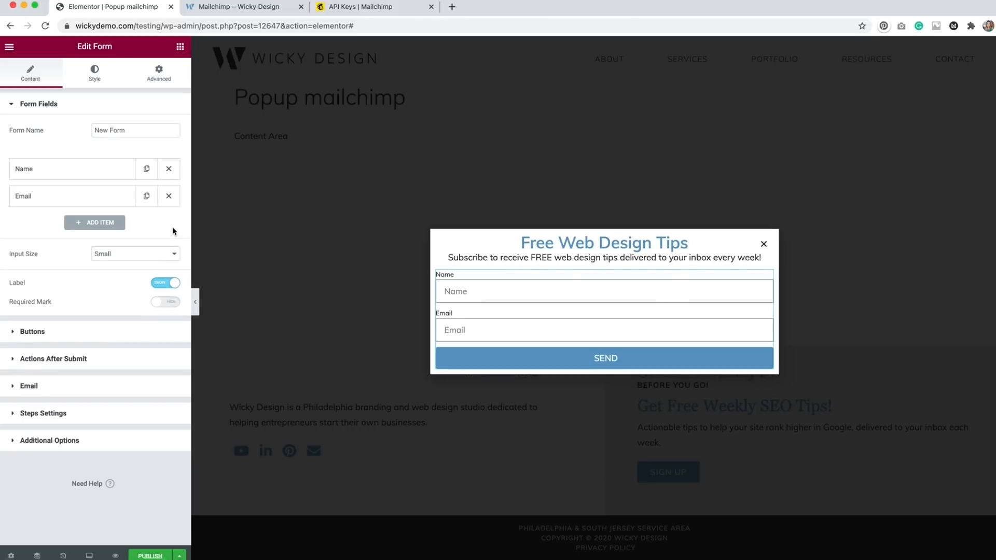
Set the form's Name field to a 50% column width and make it required.
{"action": "left_click", "coordinate": [54, 176]}
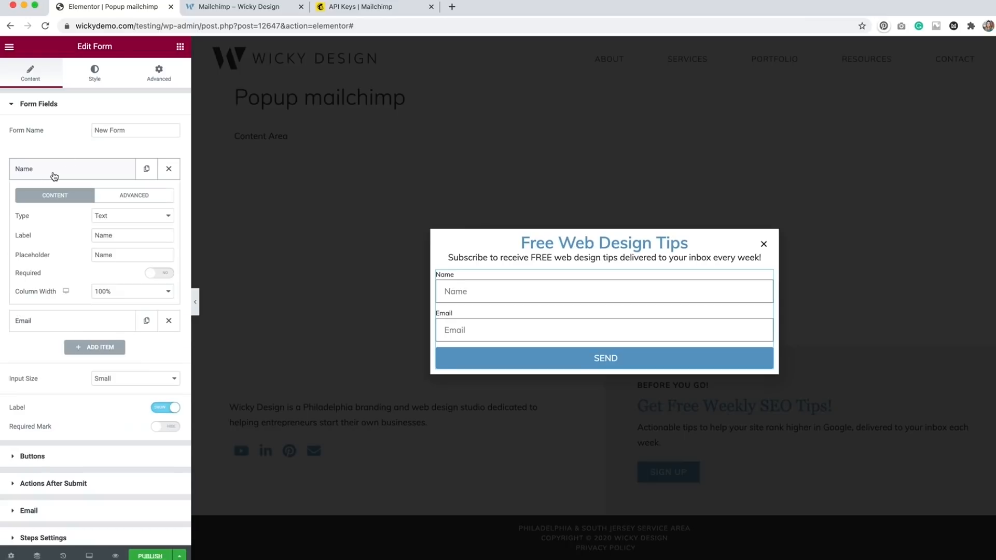
{"action": "left_click", "coordinate": [117, 293]}
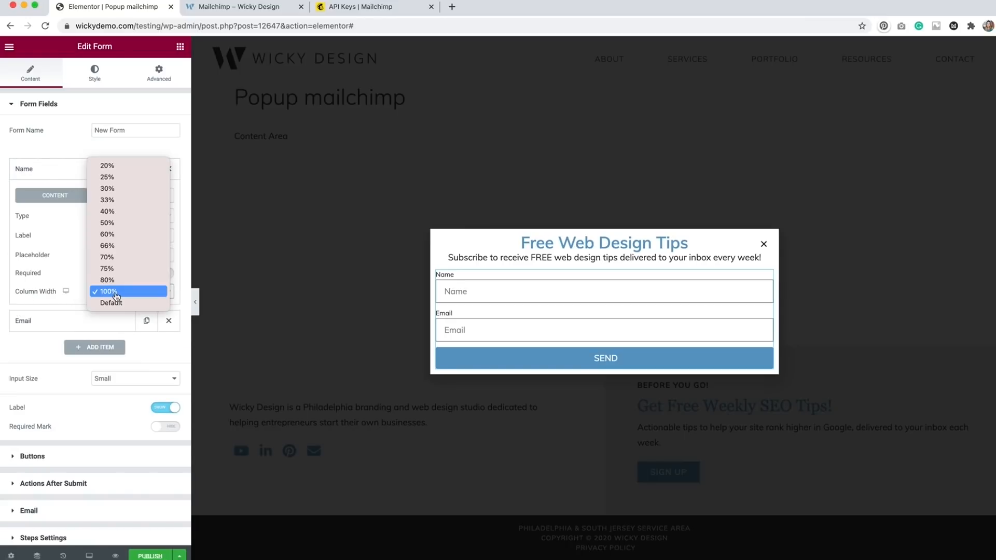
{"action": "left_click", "coordinate": [123, 223]}
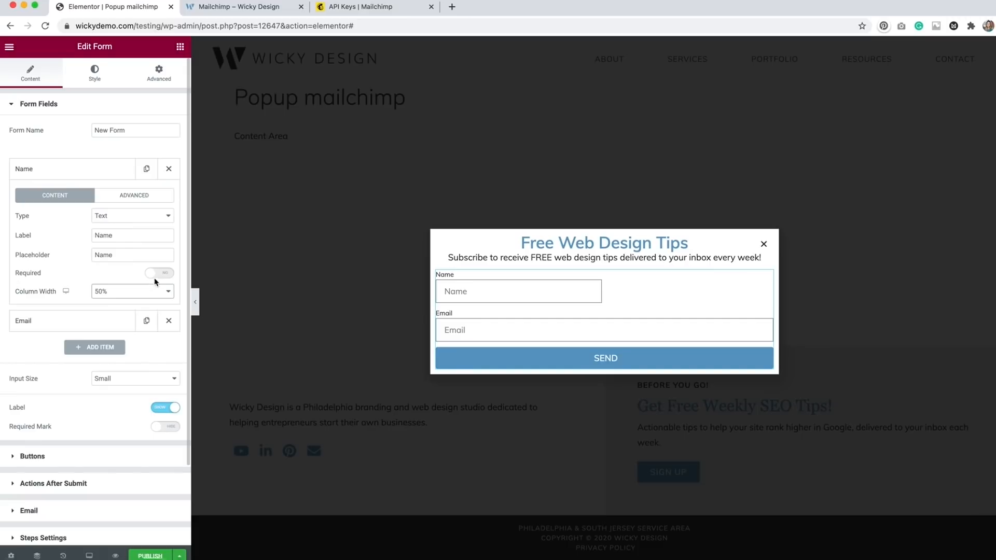
{"action": "left_click", "coordinate": [168, 277]}
Set the form's Email field to a 50% column width.
{"action": "left_click", "coordinate": [58, 324]}
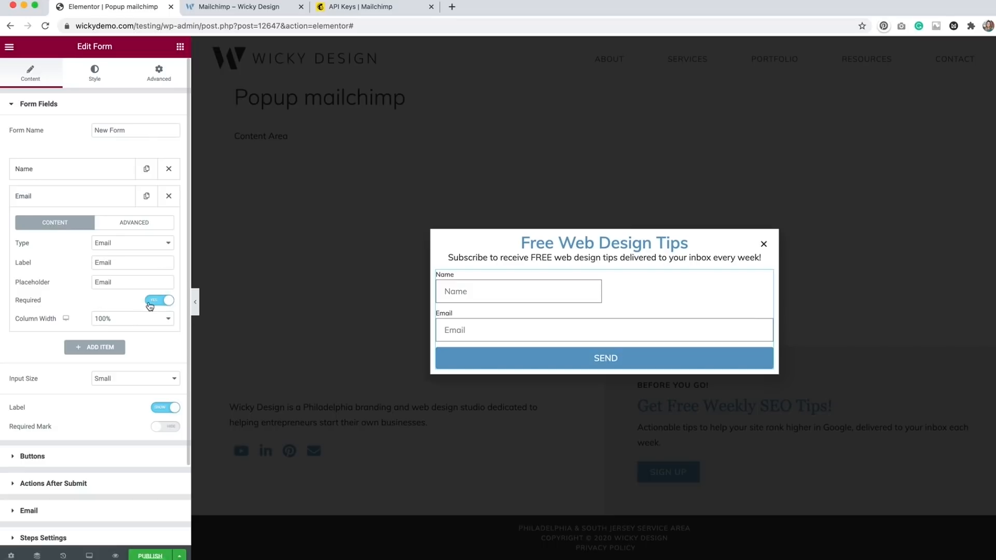
{"action": "left_click", "coordinate": [136, 321]}
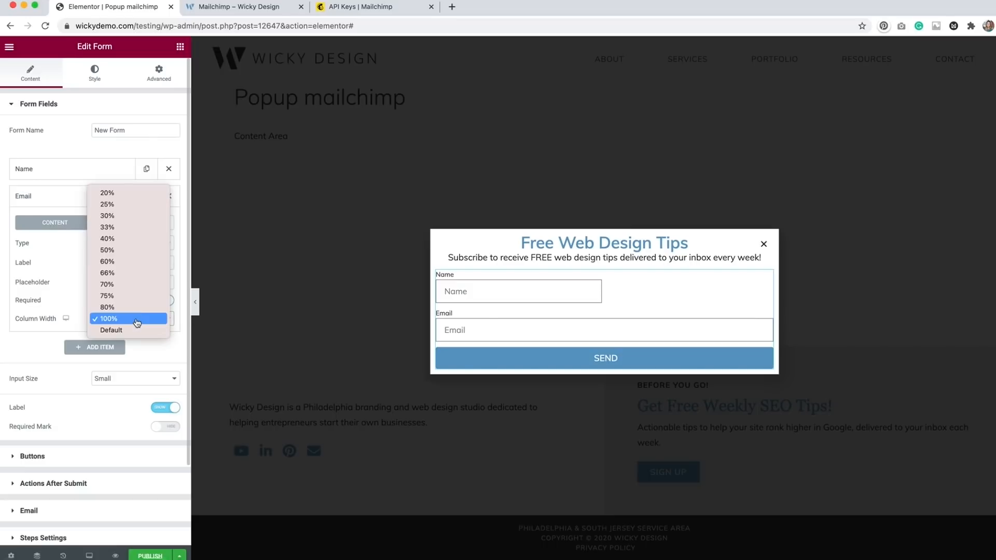
{"action": "left_click", "coordinate": [147, 251]}
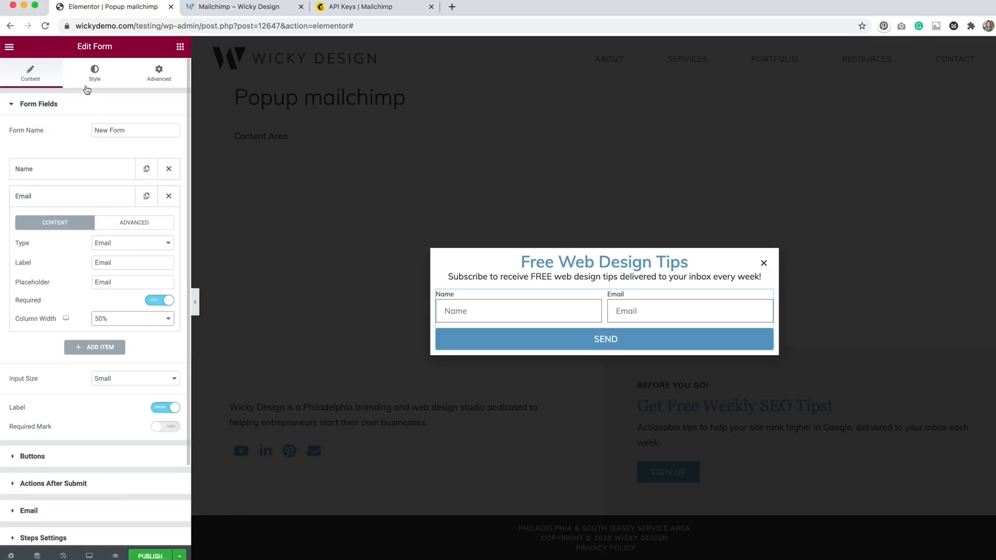
Change the form's submit button text to "Subscribe".
{"action": "left_click", "coordinate": [81, 461]}
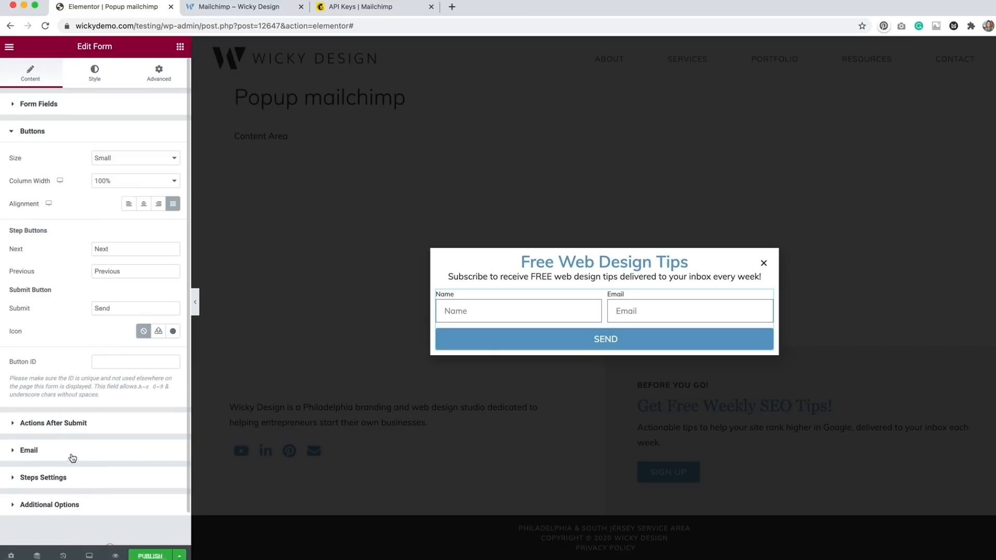
{"action": "left_click_drag", "start_coordinate": [129, 309], "coordinate": [81, 310]}
{"action": "type", "text": "Subscribe"}
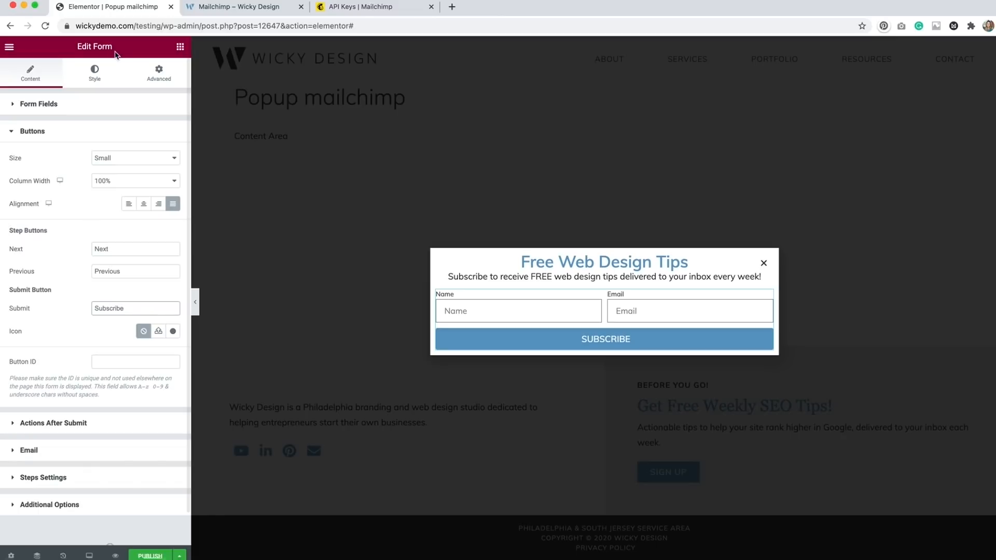
Set the font size of the form's field labels to 16 px.
{"action": "left_click", "coordinate": [100, 77]}
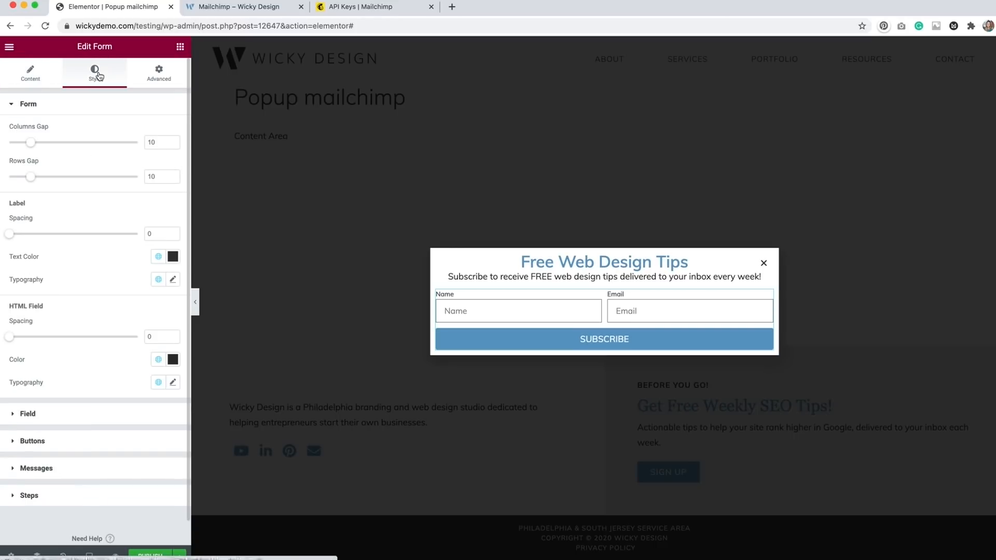
{"action": "left_click", "coordinate": [173, 280]}
{"action": "left_click", "coordinate": [147, 364]}
{"action": "type", "text": "16"}
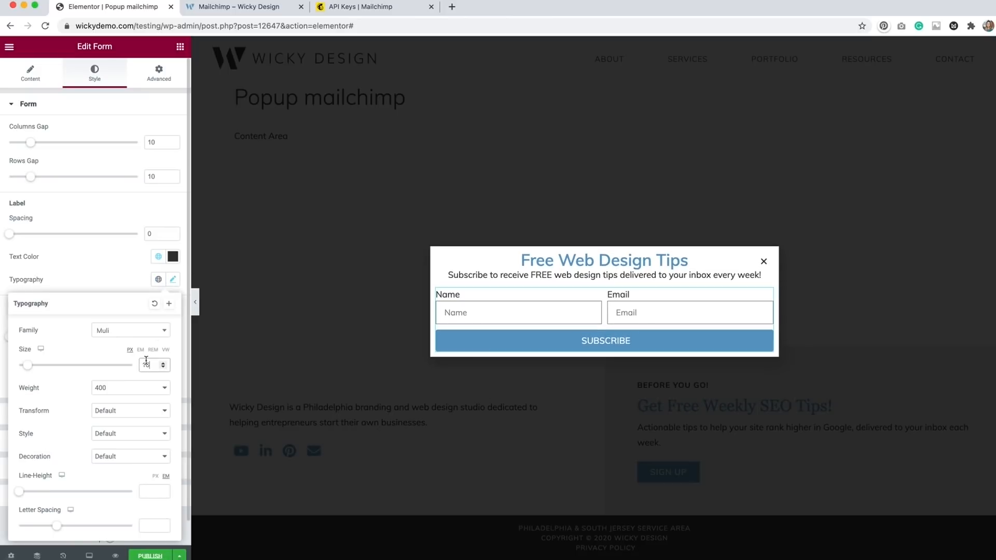
{"action": "left_click", "coordinate": [100, 267]}
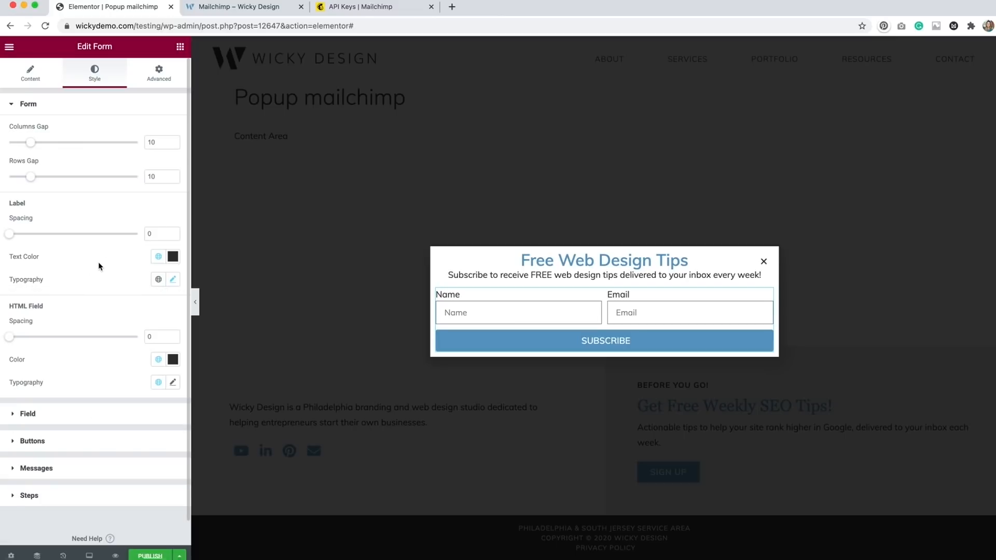
Set the form buttons' border radius to 0 px and give the submit button a teal global background color on hover.
{"action": "left_click", "coordinate": [101, 442]}
{"action": "left_click", "coordinate": [31, 400]}
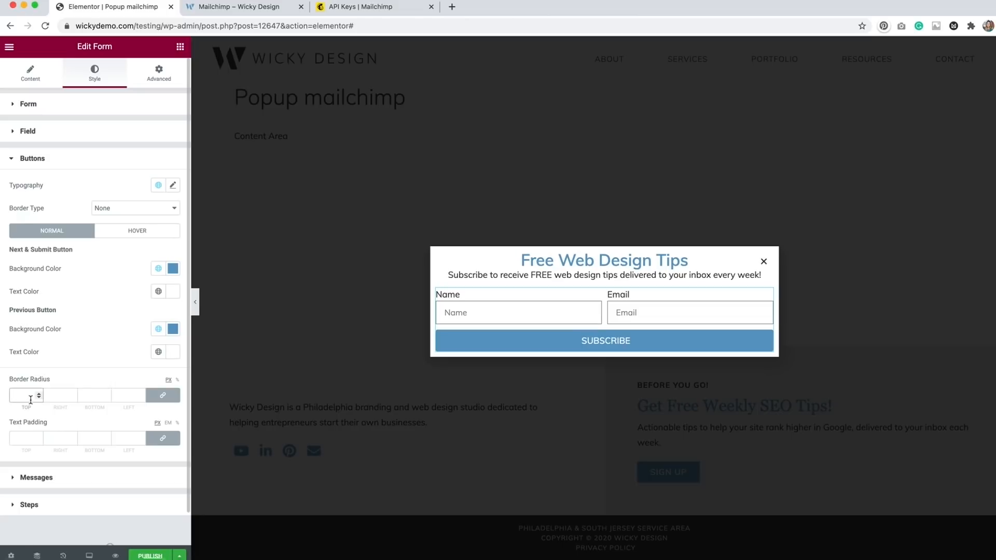
{"action": "type", "text": "0"}
{"action": "left_click", "coordinate": [118, 234]}
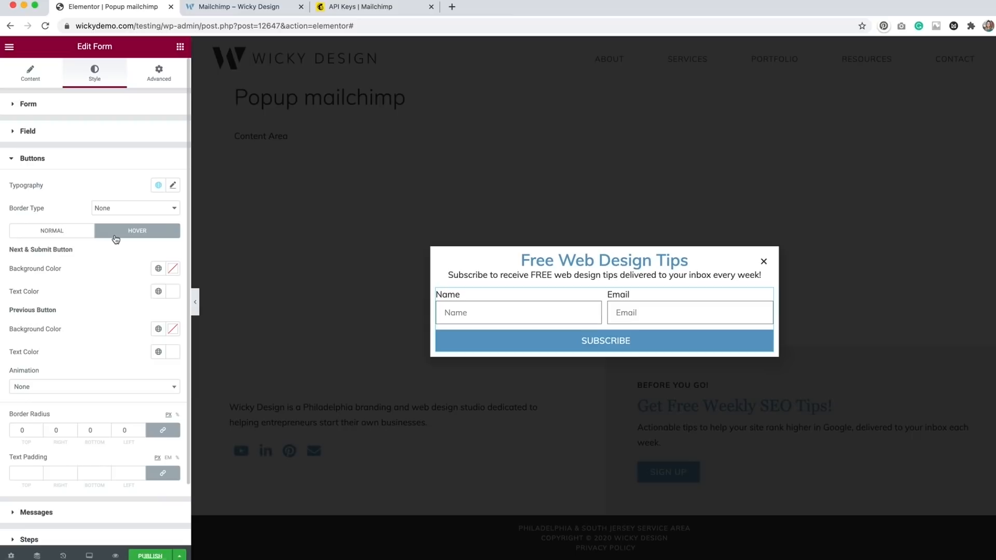
{"action": "left_click", "coordinate": [159, 268]}
{"action": "scroll", "coordinate": [124, 383], "scroll_direction": "down", "scroll_amount": 5}
{"action": "left_click", "coordinate": [82, 415]}
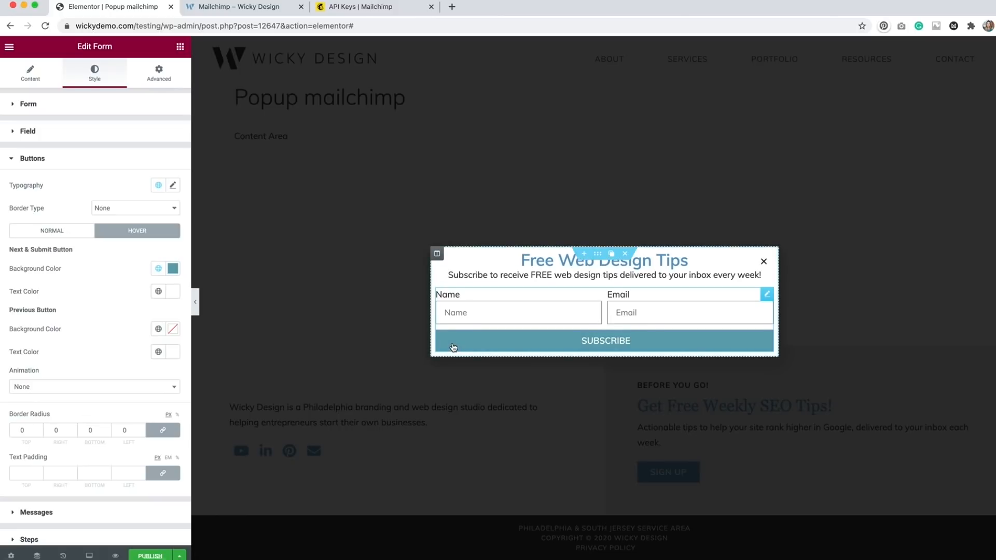
Set the popup section's padding to 20 px on all sides.
{"action": "left_click", "coordinate": [597, 256]}
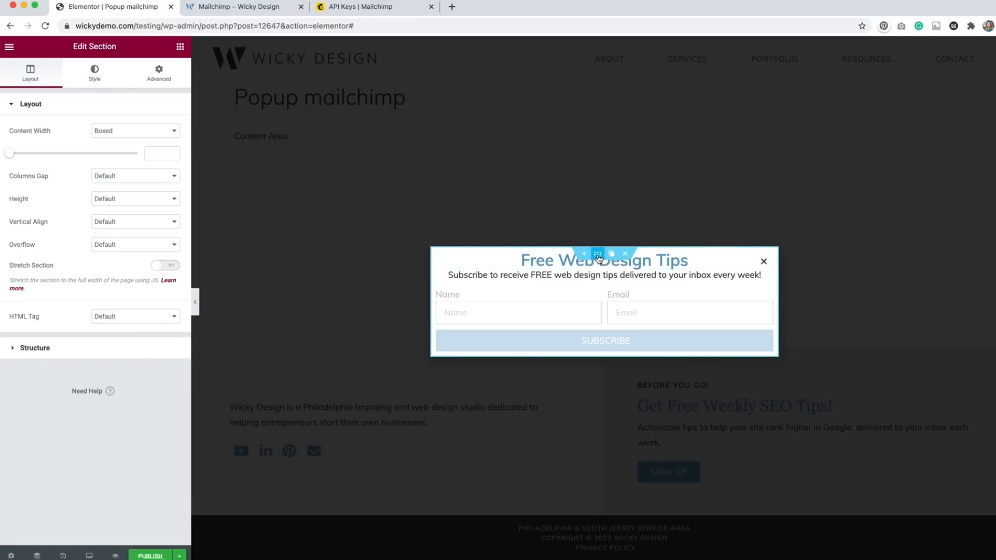
{"action": "left_click", "coordinate": [160, 79]}
{"action": "left_click", "coordinate": [20, 182]}
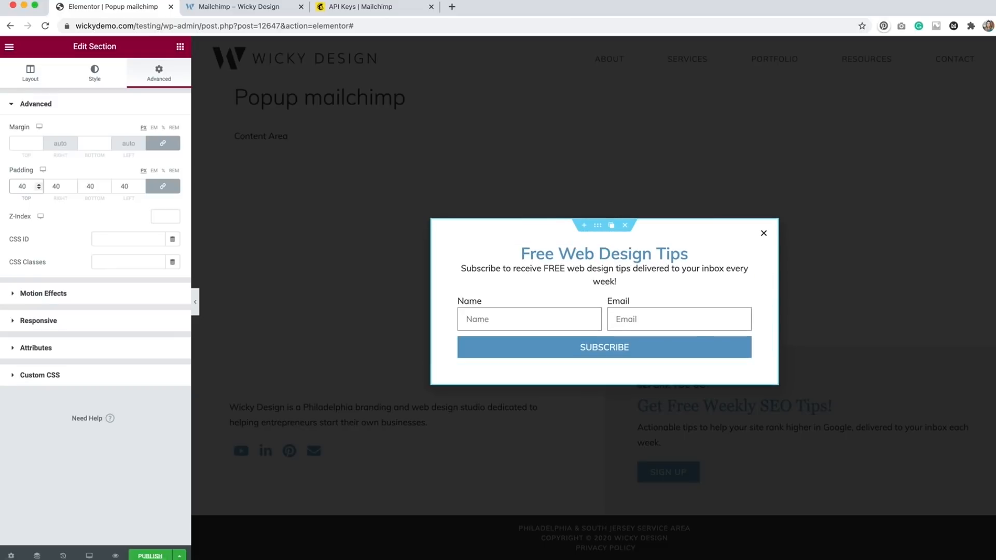
{"action": "double_click", "coordinate": [18, 186]}
{"action": "type", "text": "30"}
{"action": "left_click_drag", "start_coordinate": [26, 186], "coordinate": [11, 187]}
{"action": "type", "text": "20"}
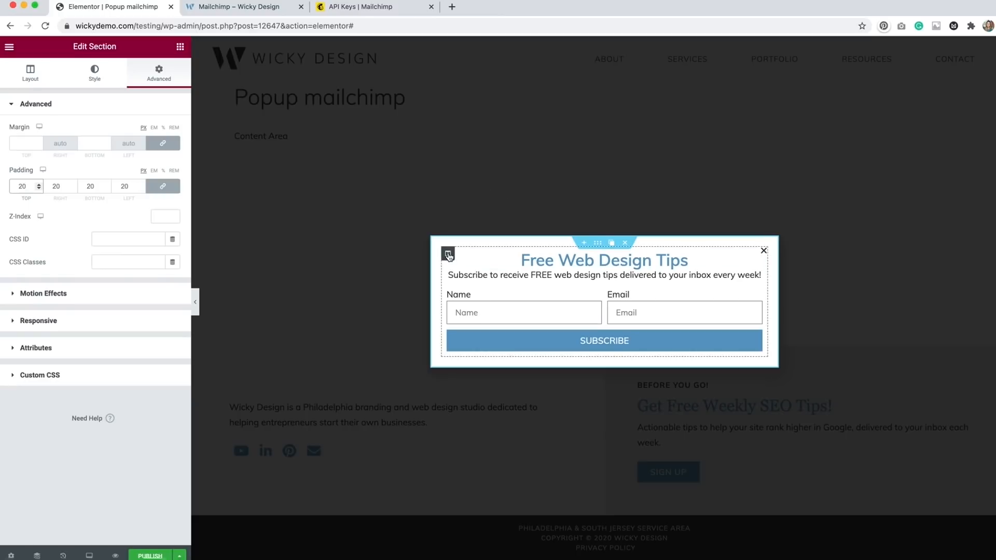
Set the widgets space of the popup's column to 20 px.
{"action": "mouse_move", "coordinate": [449, 256]}
{"action": "left_click", "coordinate": [449, 255]}
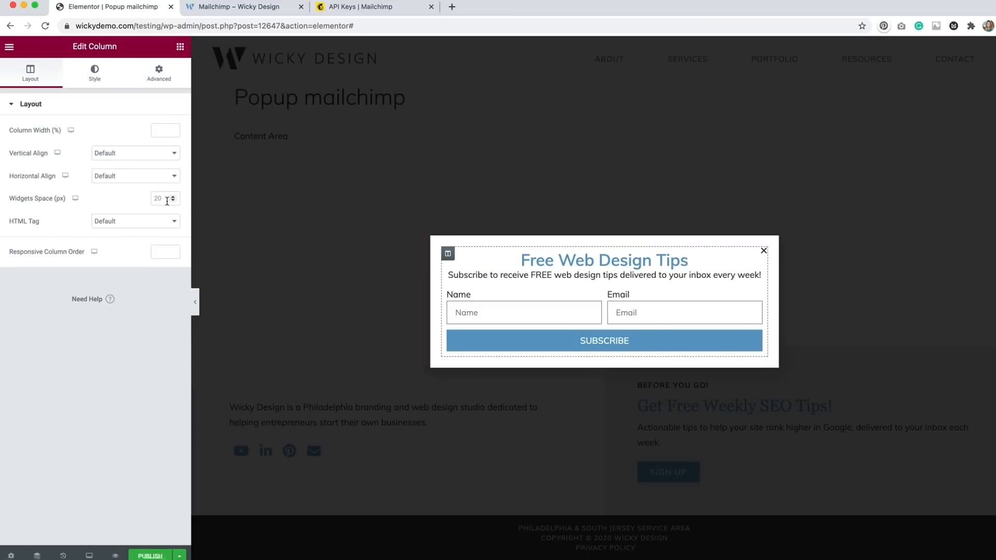
{"action": "left_click", "coordinate": [167, 201]}
{"action": "type", "text": "20"}
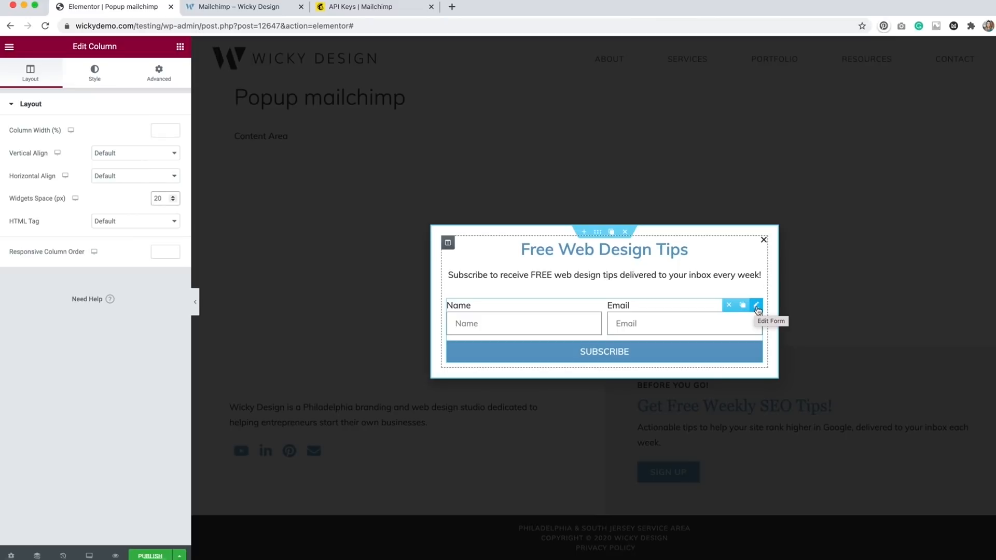
Replace the form's Email and Collect Submissions actions after submit with the MailChimp action.
{"action": "left_click", "coordinate": [756, 307]}
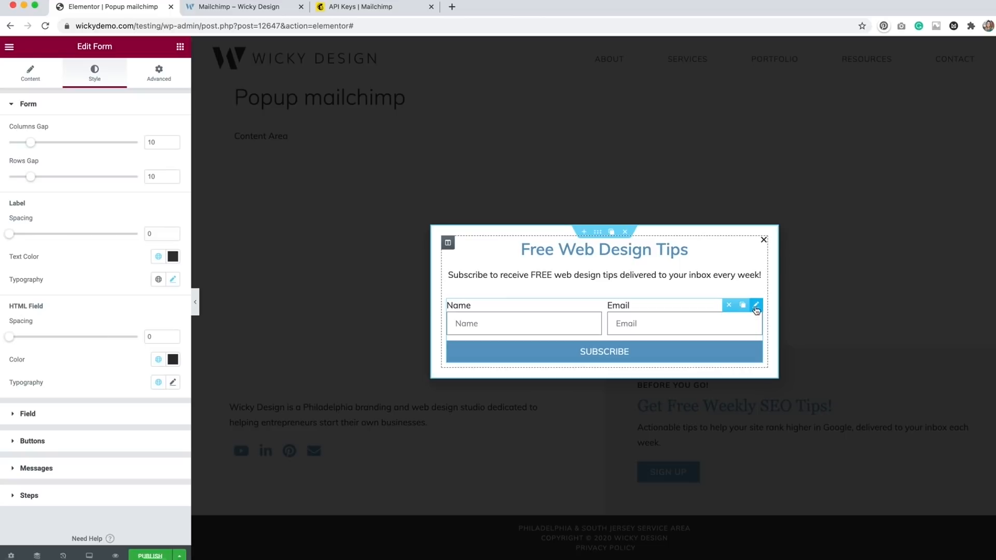
{"action": "left_click", "coordinate": [29, 78]}
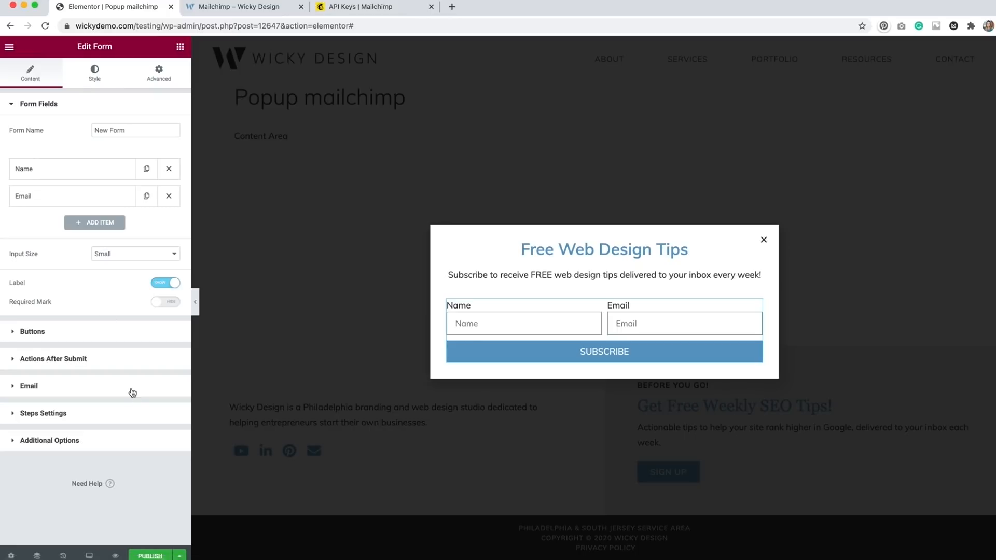
{"action": "left_click", "coordinate": [108, 361]}
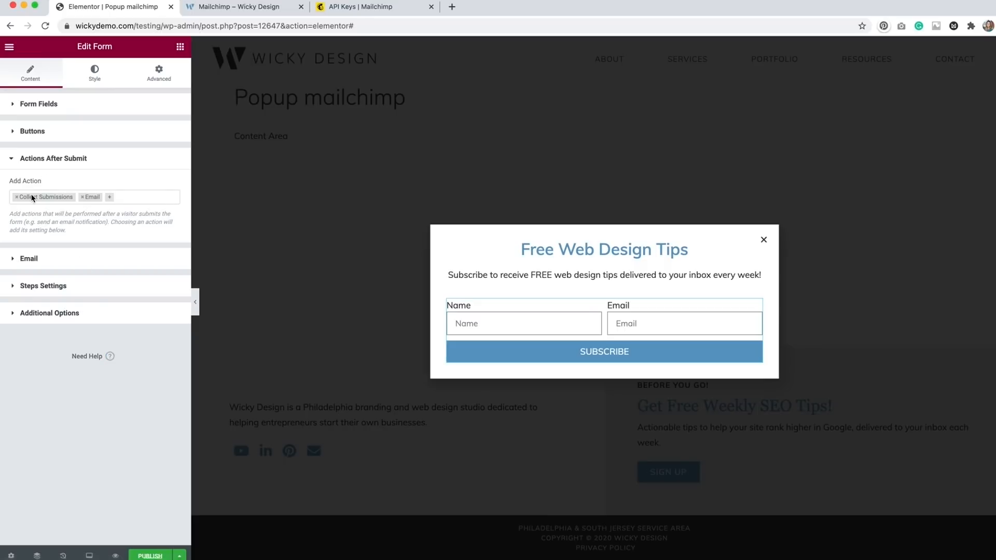
{"action": "left_click", "coordinate": [82, 197]}
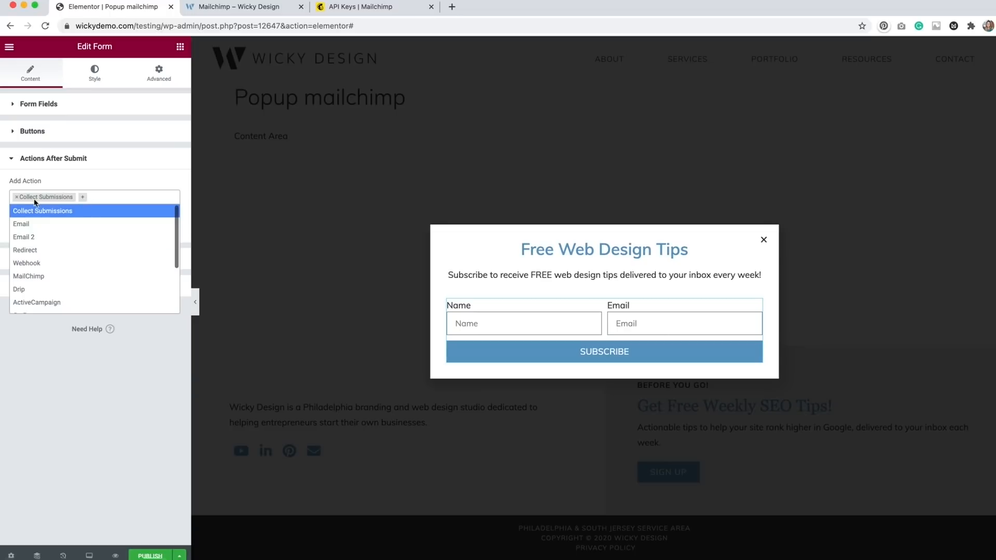
{"action": "left_click", "coordinate": [16, 199]}
{"action": "left_click", "coordinate": [41, 278]}
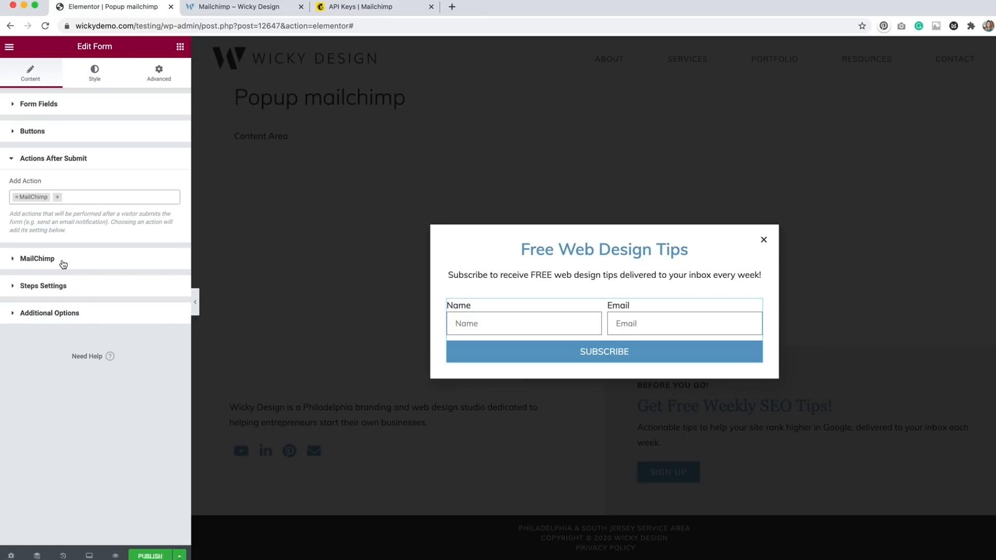
Choose the "Website Opt-in" audience in the form's MailChimp settings and enable Double Opt-In.
{"action": "left_click", "coordinate": [62, 264]}
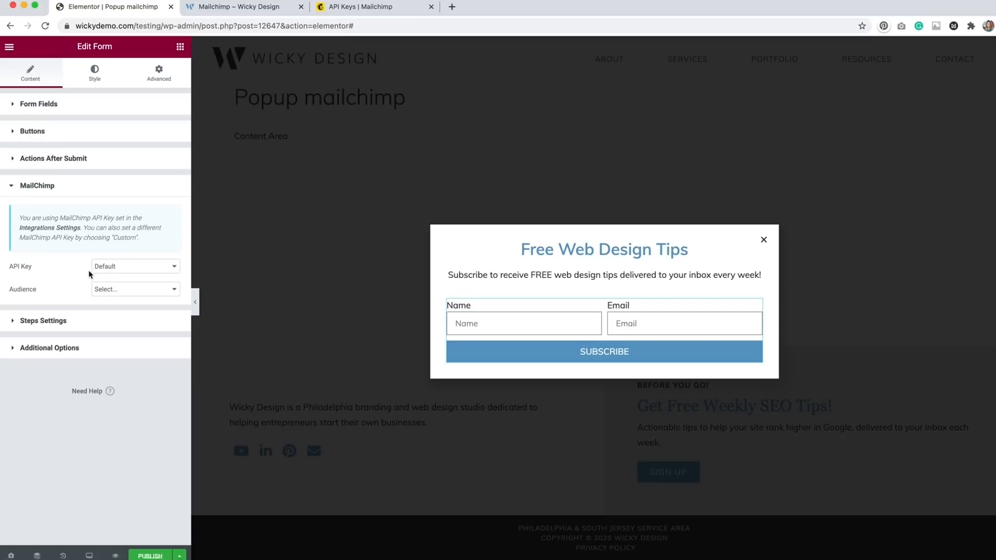
{"action": "left_click", "coordinate": [130, 290]}
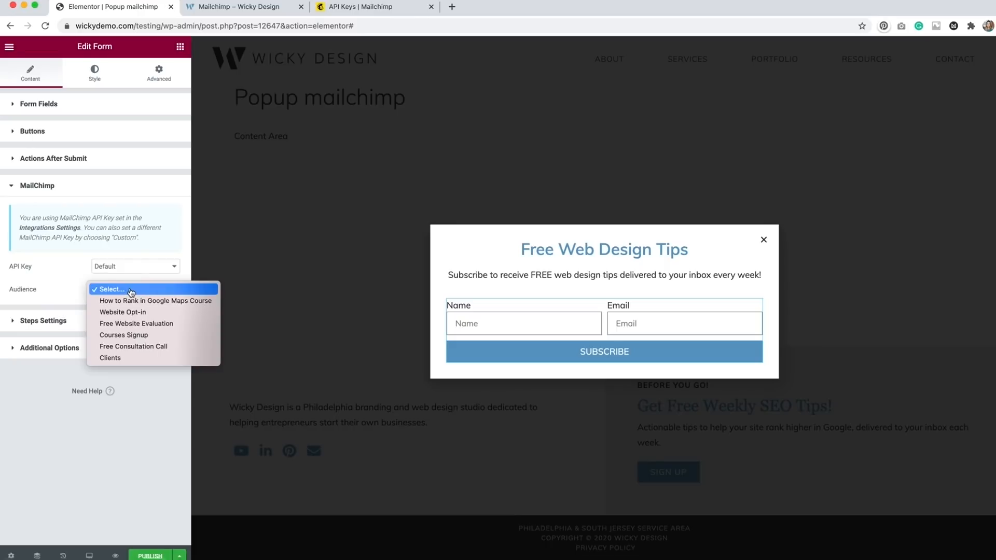
{"action": "left_click", "coordinate": [131, 312]}
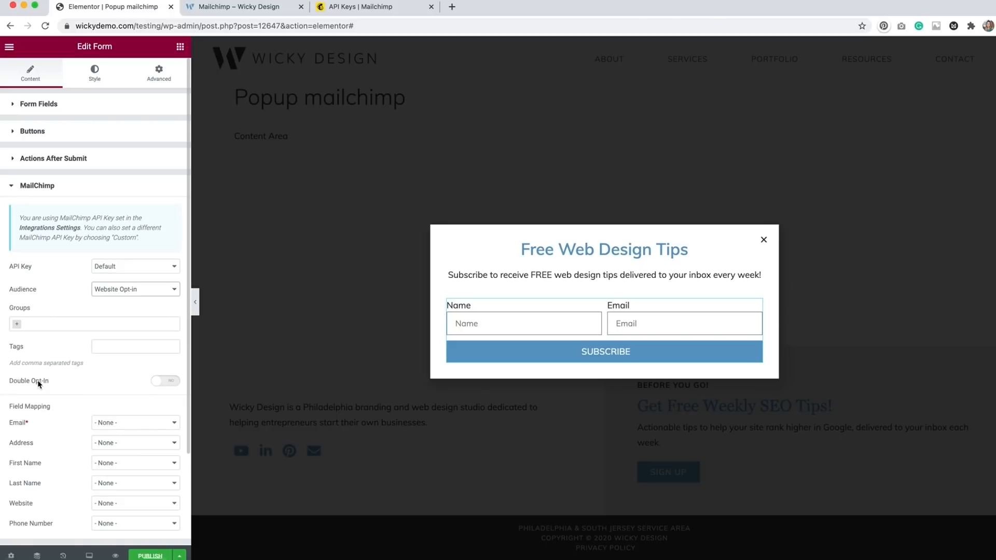
{"action": "left_click", "coordinate": [173, 384]}
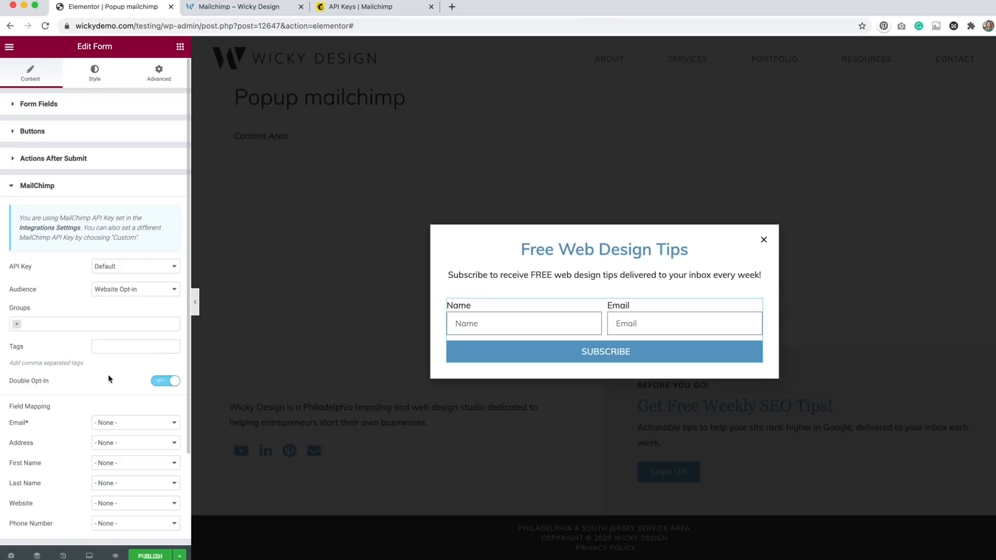
{"action": "scroll", "coordinate": [108, 375], "scroll_direction": "down", "scroll_amount": 2}
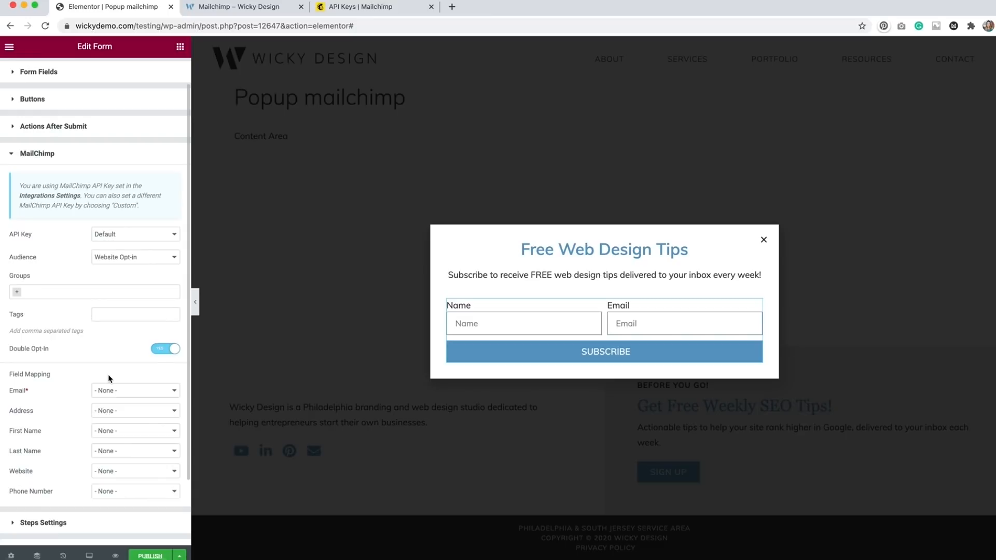
Map the MailChimp Email field to the form's Email field and First Name to the form's Name field.
{"action": "left_click", "coordinate": [118, 395]}
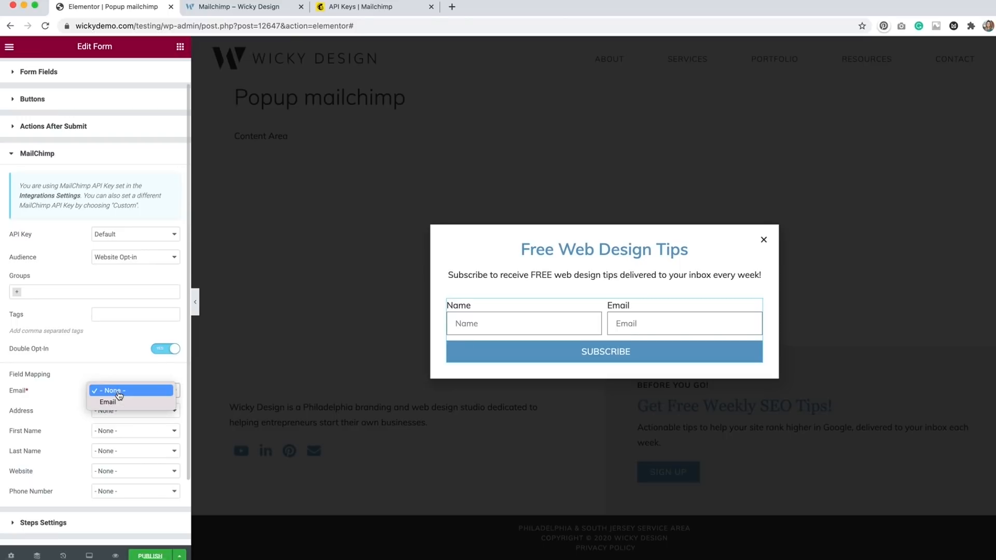
{"action": "left_click", "coordinate": [117, 409]}
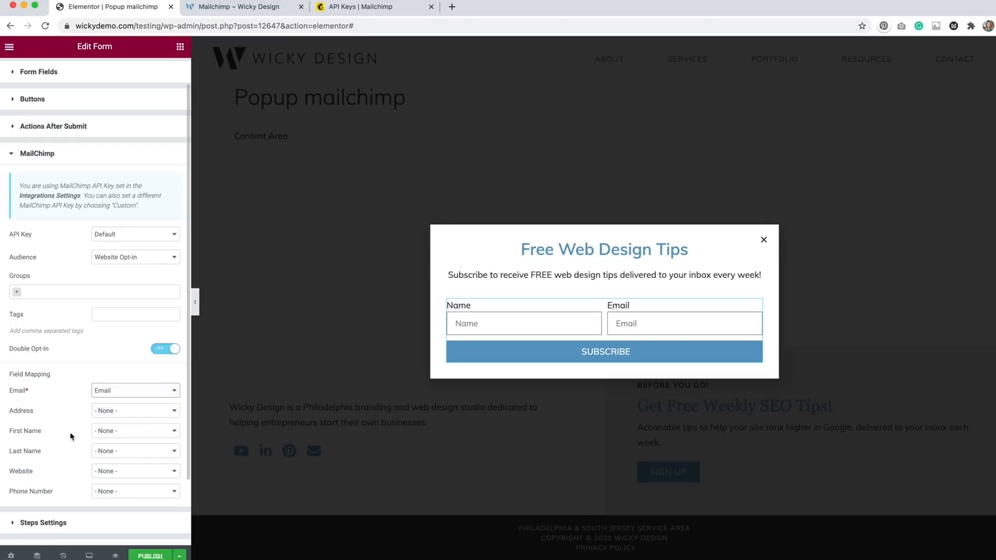
{"action": "left_click", "coordinate": [119, 433]}
{"action": "left_click", "coordinate": [117, 443]}
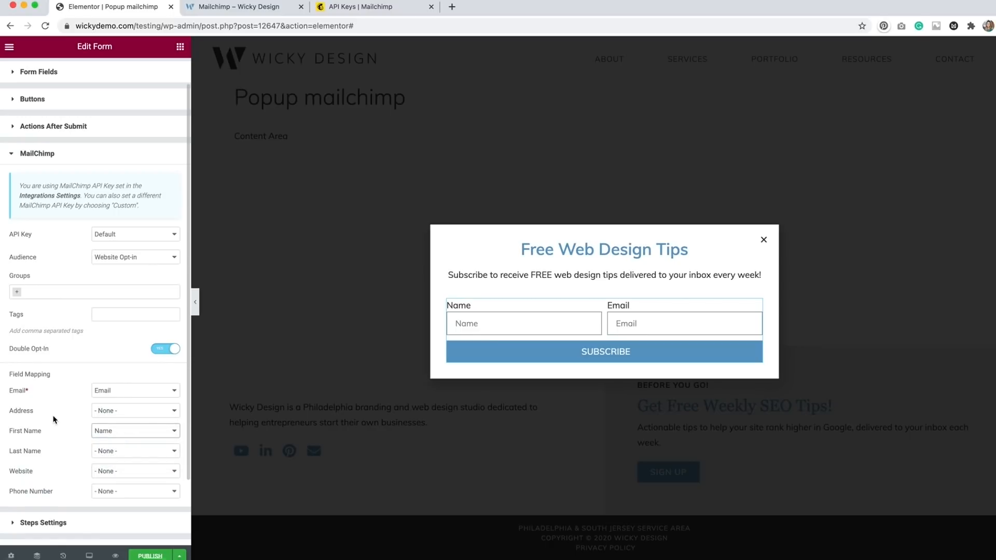
Enable custom messages in the form's additional options and set the success message to "Thank you for subscribing!".
{"action": "scroll", "coordinate": [53, 419], "scroll_direction": "down", "scroll_amount": 3}
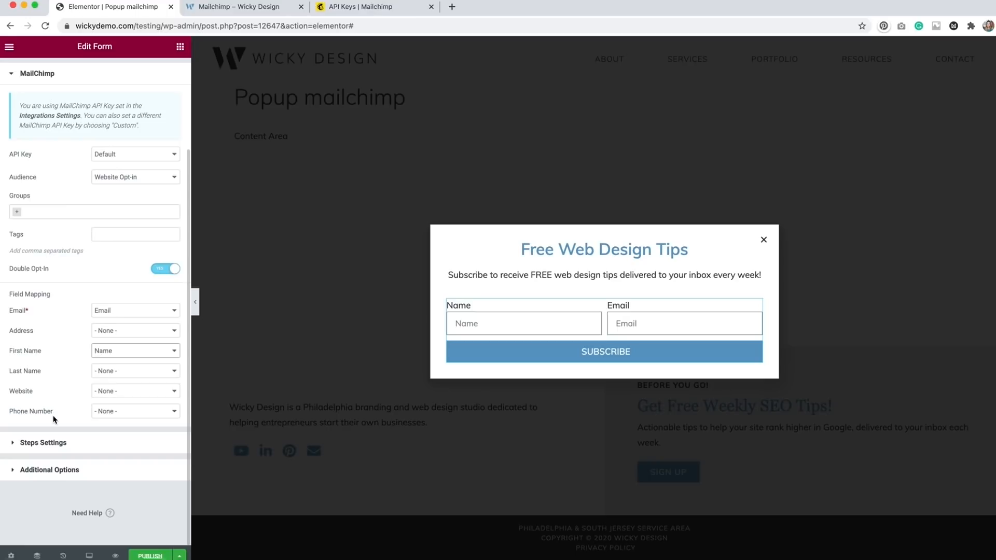
{"action": "left_click", "coordinate": [55, 473]}
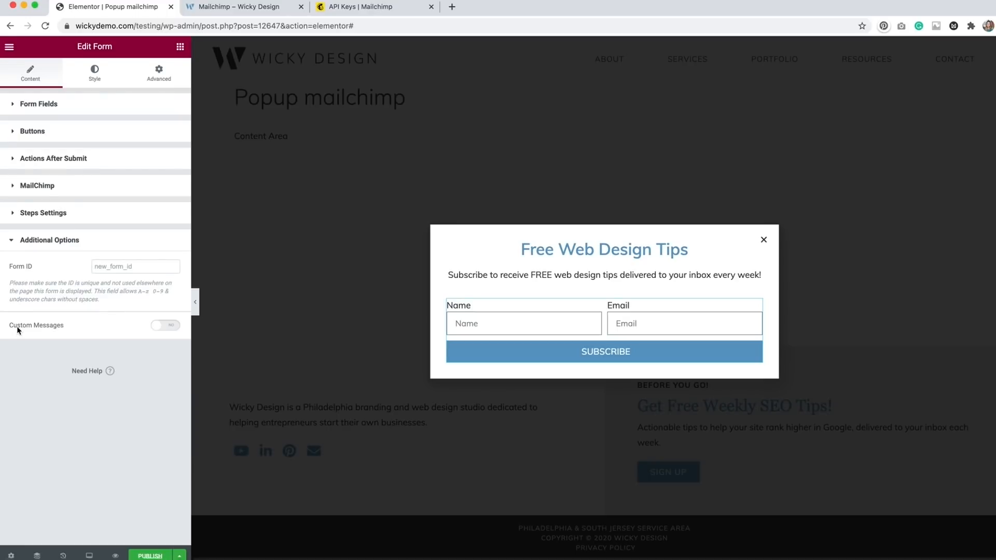
{"action": "left_click", "coordinate": [172, 328]}
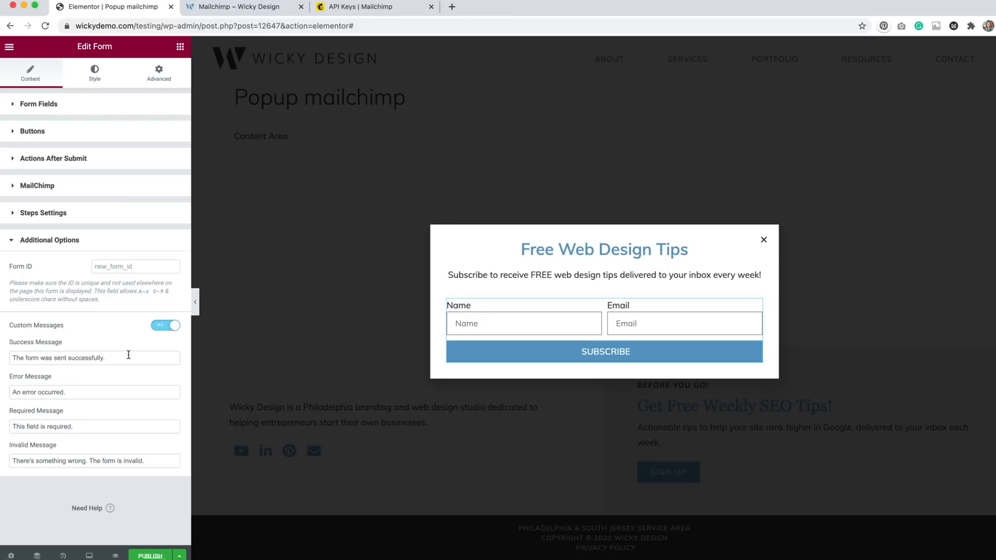
{"action": "left_click_drag", "start_coordinate": [107, 358], "coordinate": [1, 356]}
{"action": "type", "text": "Thank you f"}
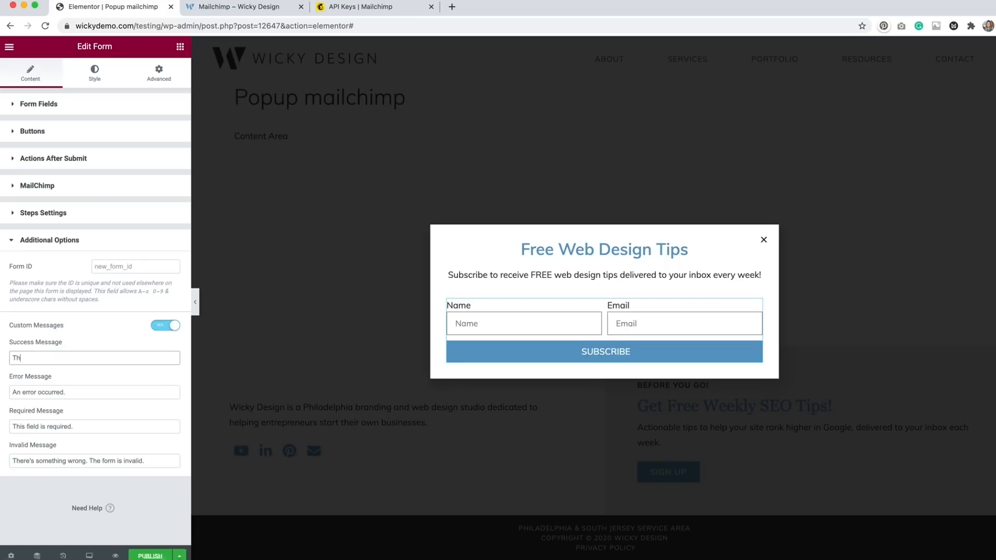
{"action": "type", "text": "or subscribing!"}
Start publishing the popup, add a display condition that includes the Entire Site, and proceed to the trigger settings.
{"action": "left_click", "coordinate": [159, 556]}
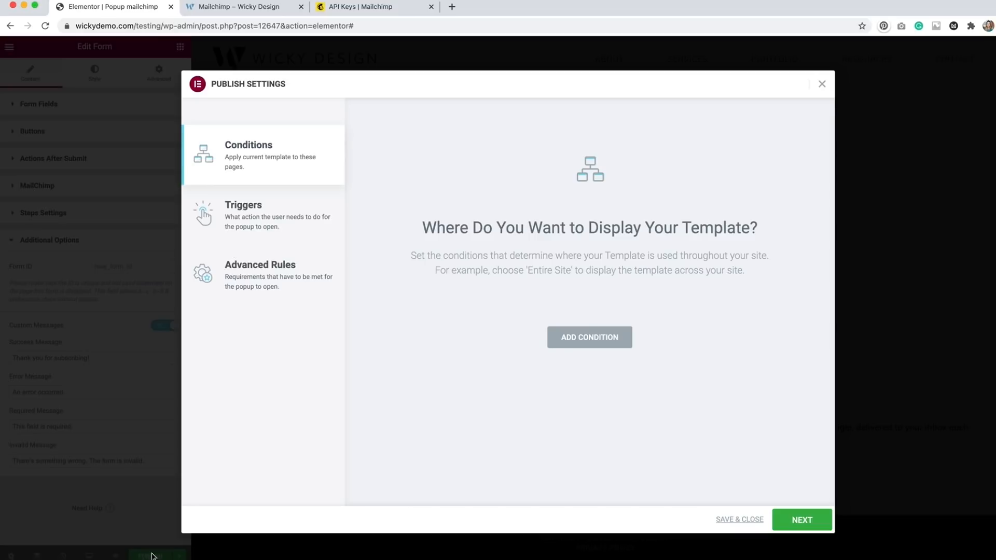
{"action": "left_click", "coordinate": [582, 339]}
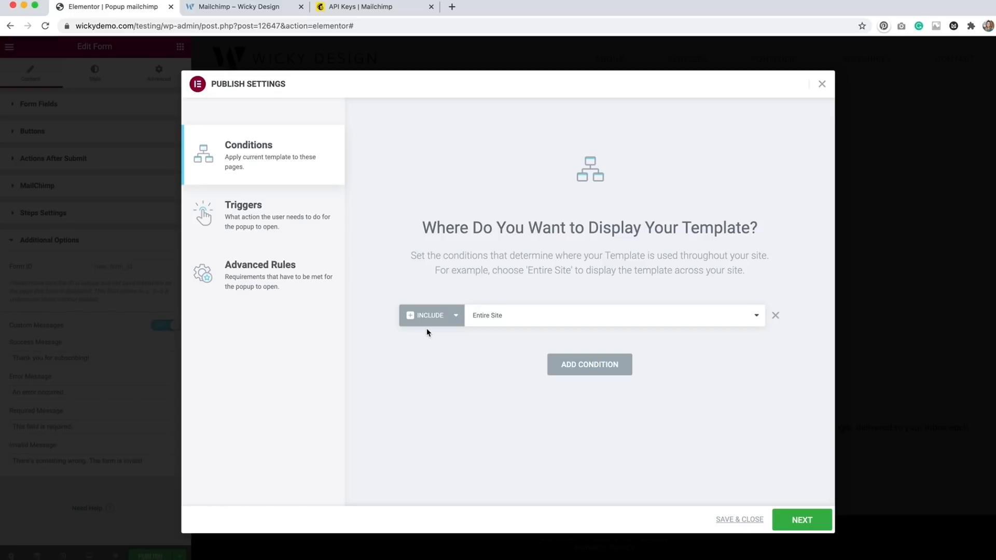
{"action": "left_click", "coordinate": [514, 321]}
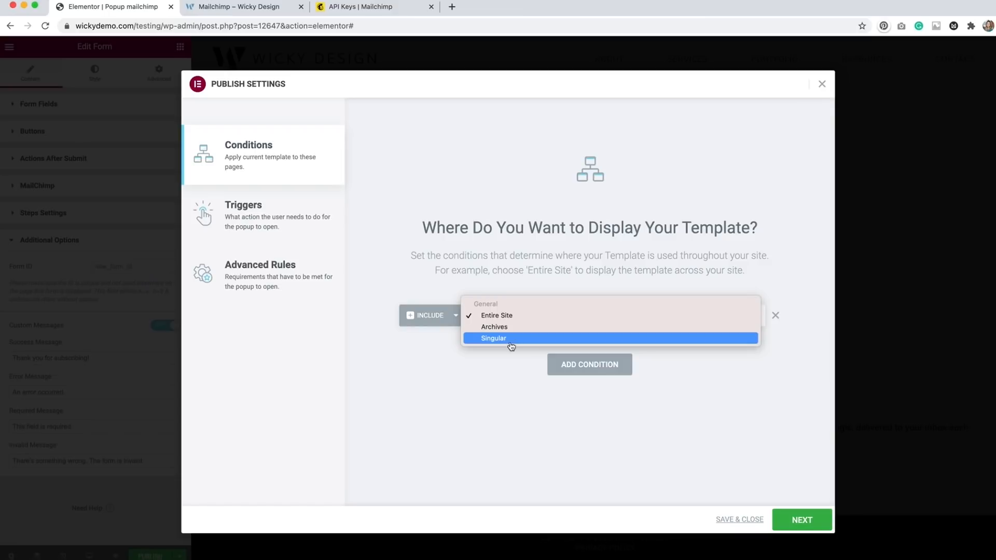
{"action": "left_click", "coordinate": [500, 366]}
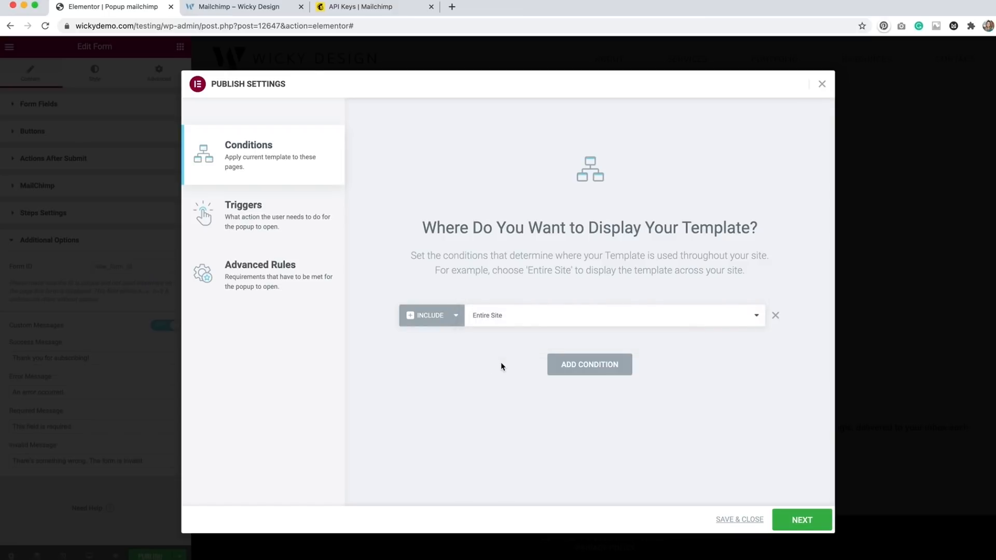
{"action": "left_click", "coordinate": [250, 220]}
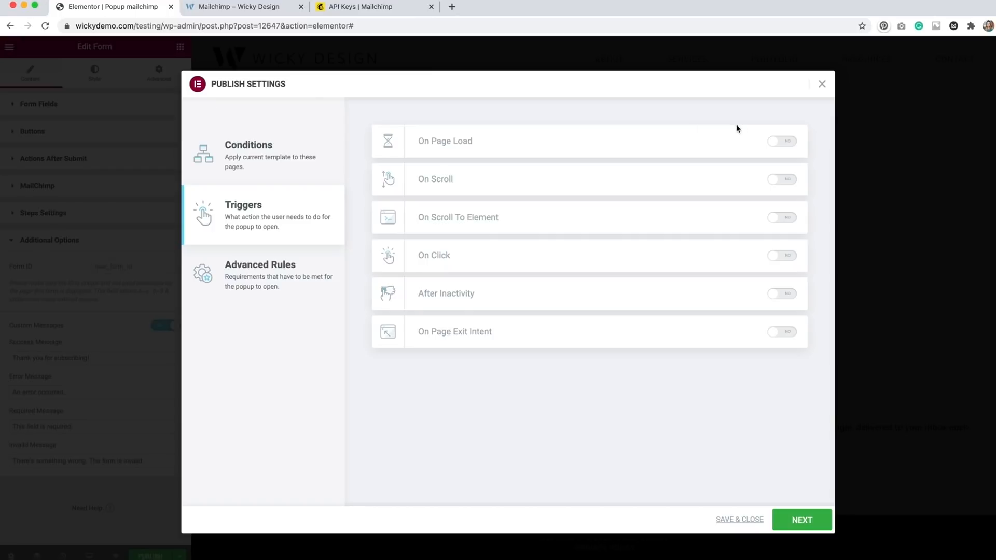
Try each popup trigger in turn, from On Page Load to On Page Exit Intent, switching each one off again.
{"action": "left_click", "coordinate": [794, 145]}
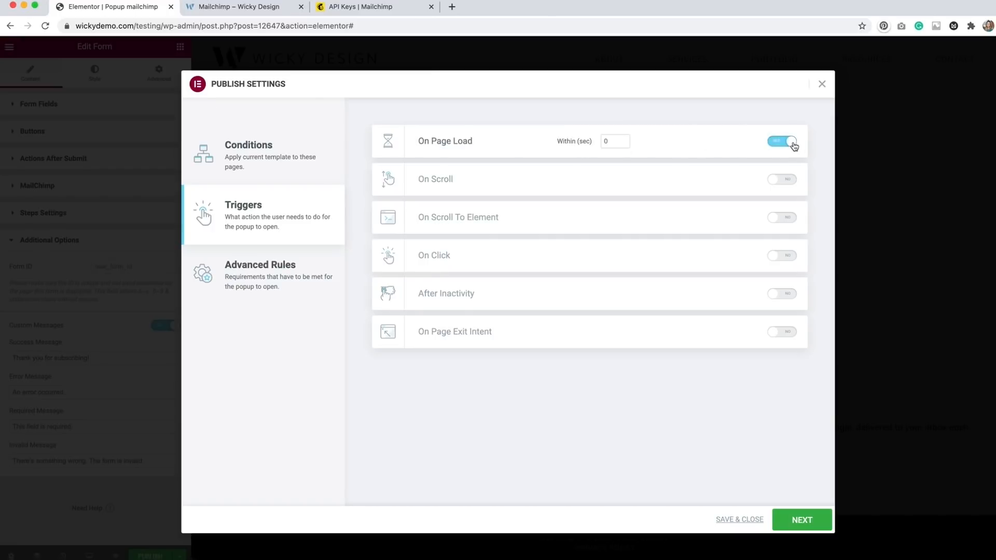
{"action": "left_click", "coordinate": [603, 143]}
{"action": "left_click", "coordinate": [781, 143]}
{"action": "left_click", "coordinate": [785, 181]}
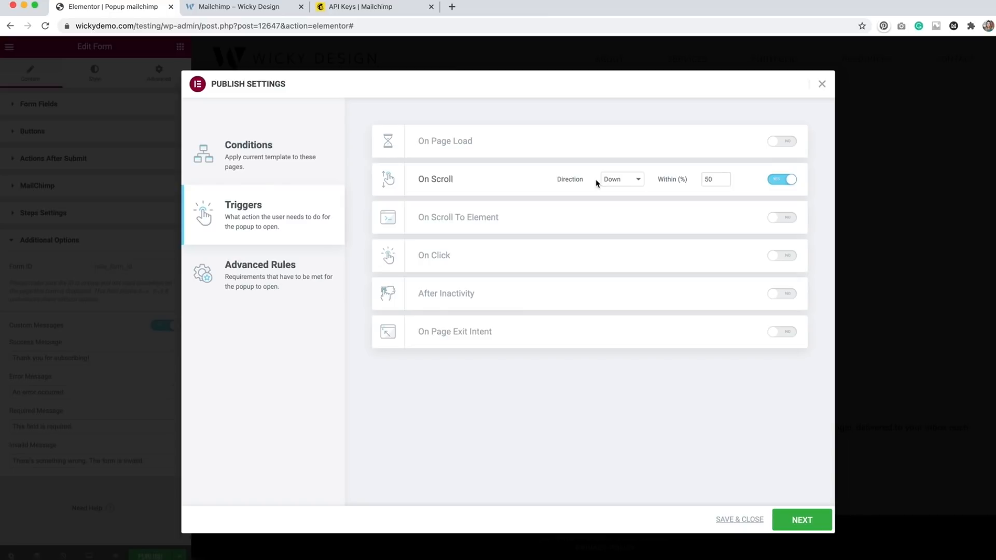
{"action": "left_click", "coordinate": [779, 185]}
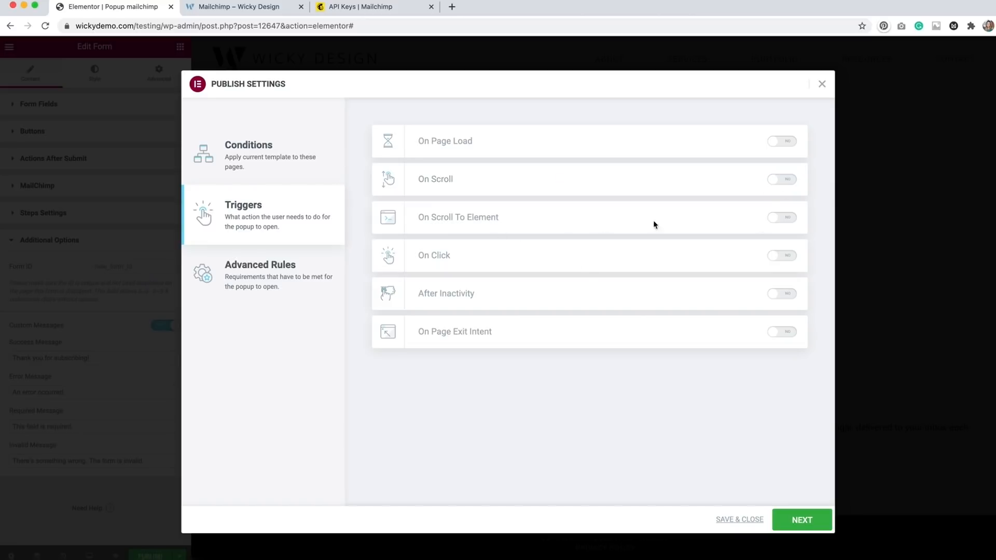
{"action": "left_click", "coordinate": [788, 222]}
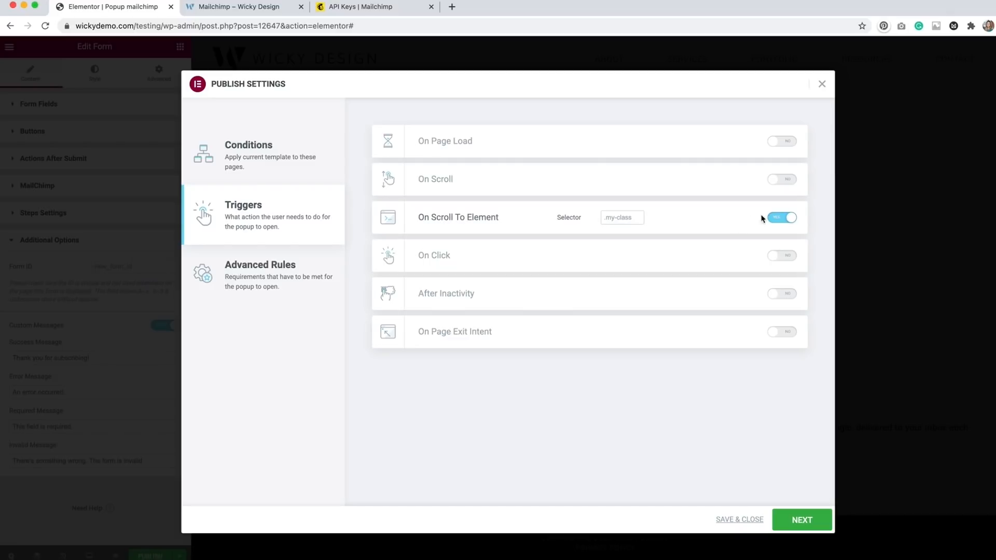
{"action": "left_click", "coordinate": [778, 218]}
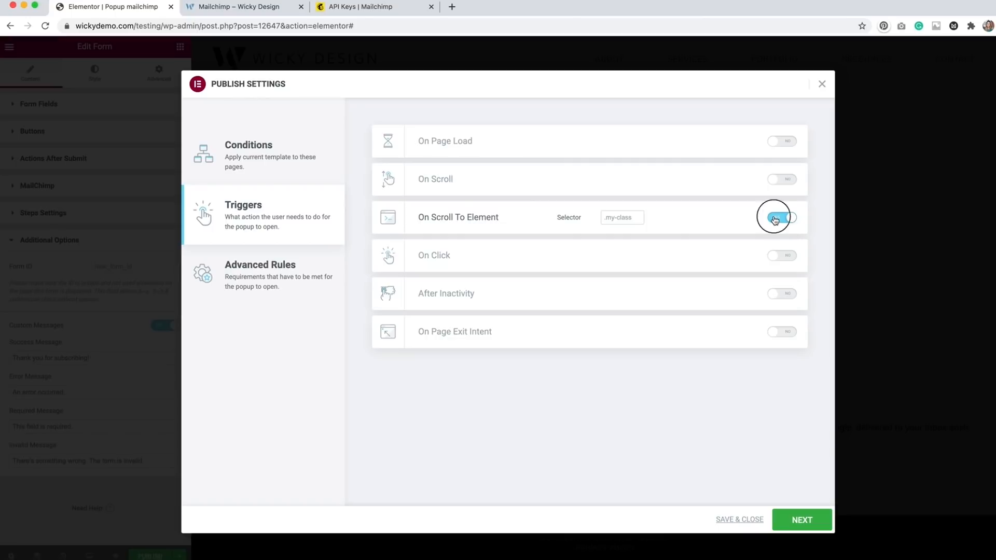
{"action": "left_click", "coordinate": [793, 260]}
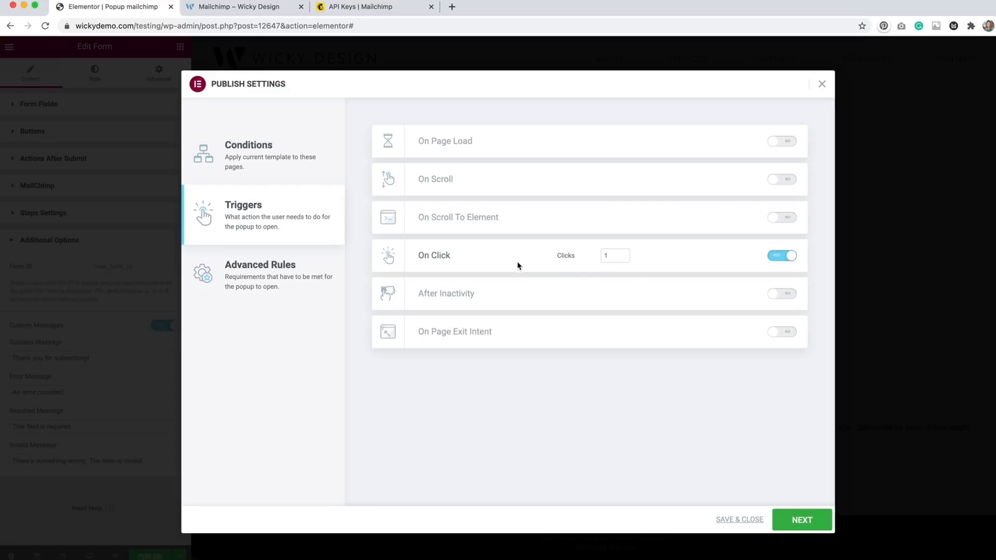
{"action": "left_click", "coordinate": [773, 261]}
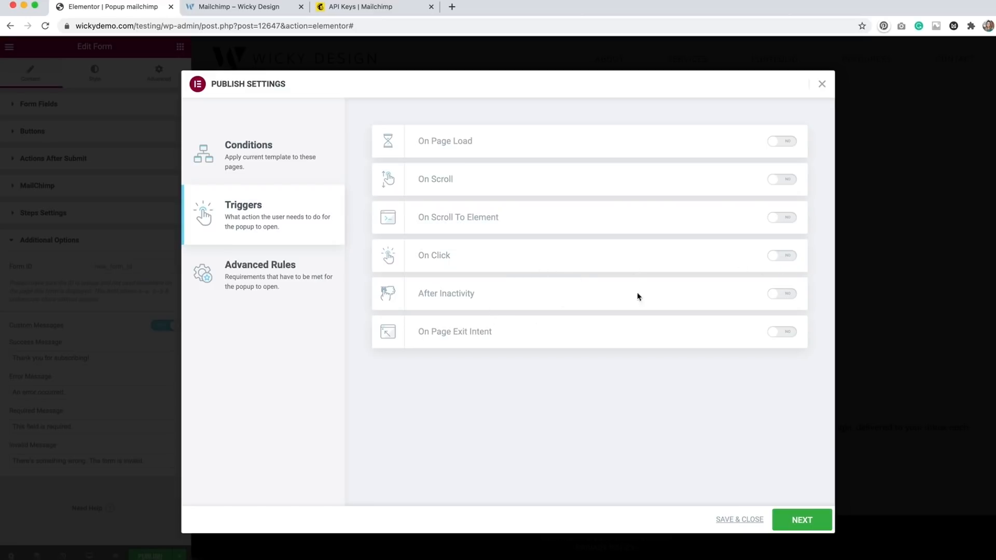
{"action": "left_click", "coordinate": [792, 296]}
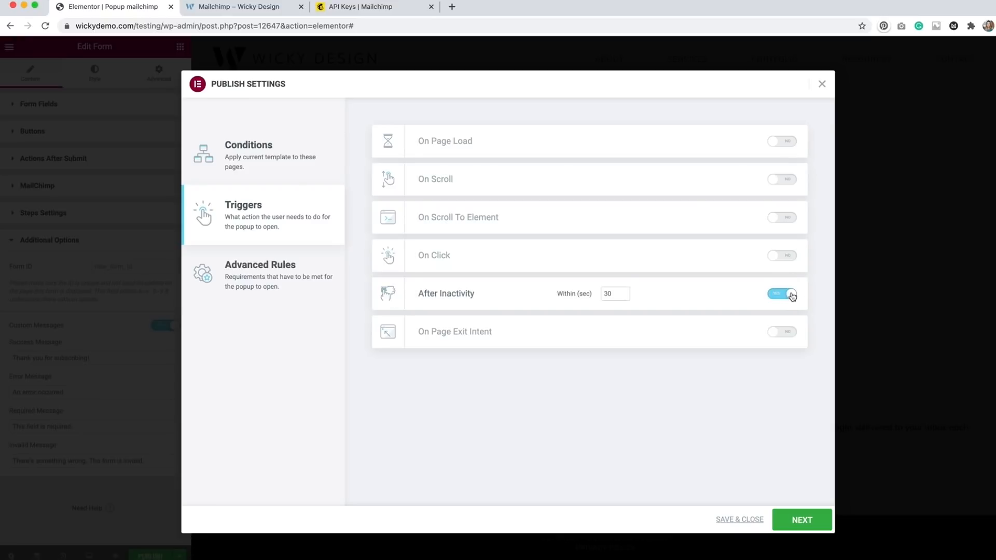
{"action": "left_click", "coordinate": [791, 295]}
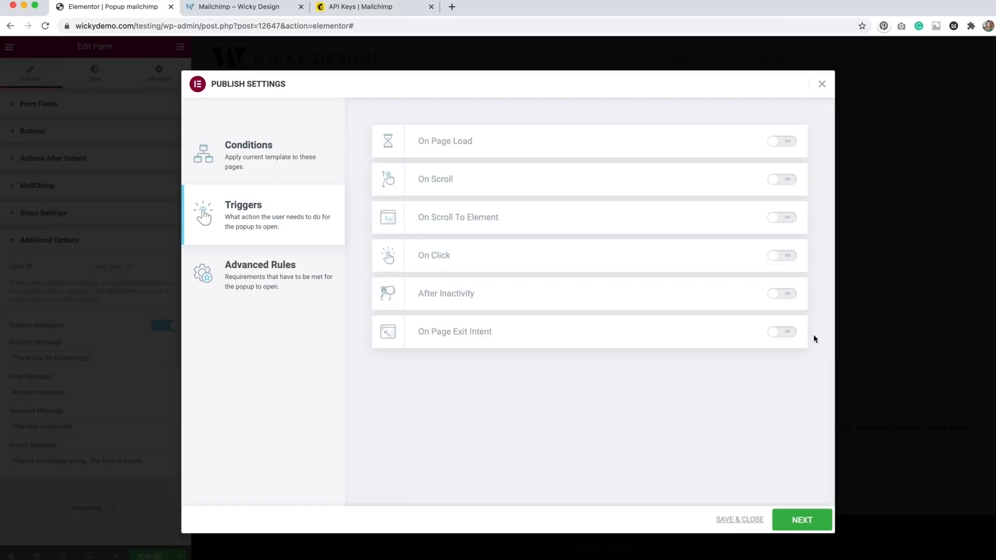
{"action": "left_click", "coordinate": [786, 335]}
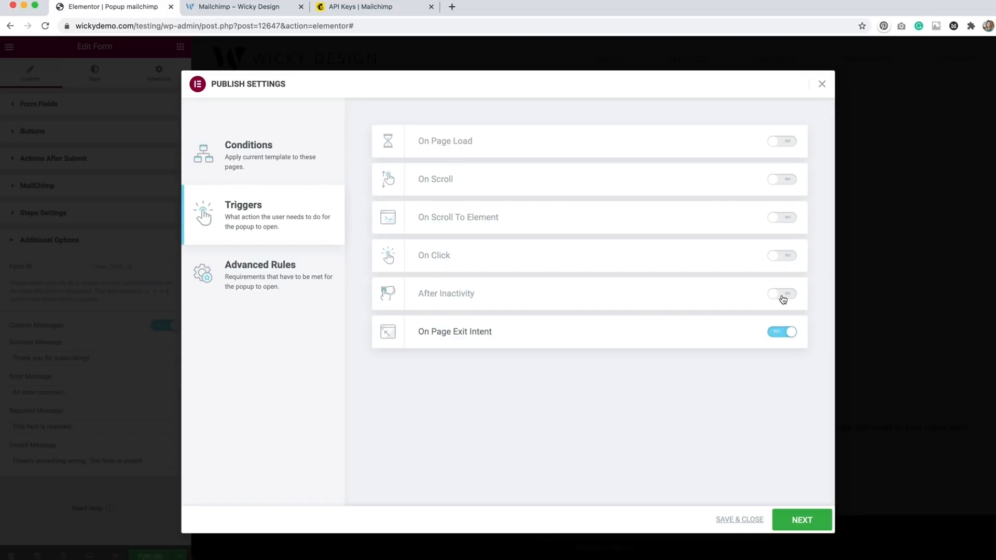
{"action": "left_click", "coordinate": [784, 333]}
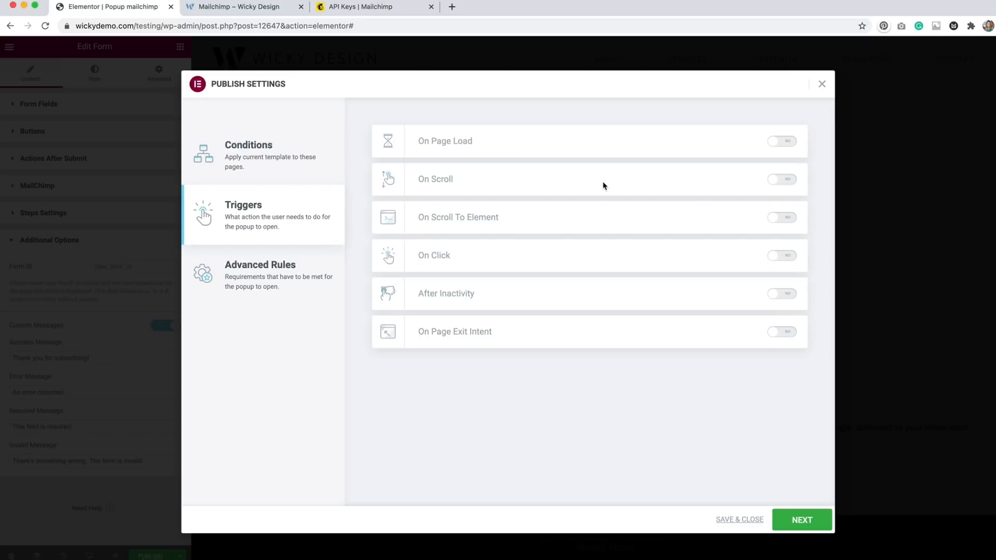
Enable the On Page Load trigger with a delay of 5 seconds and proceed to the advanced rules.
{"action": "left_click", "coordinate": [789, 144]}
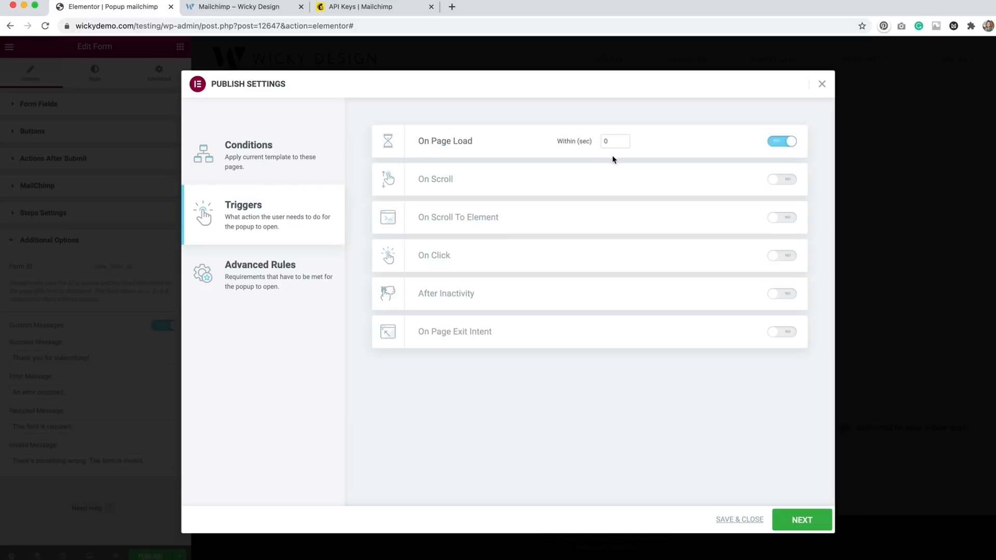
{"action": "double_click", "coordinate": [617, 143]}
{"action": "type", "text": "5"}
{"action": "left_click", "coordinate": [292, 273]}
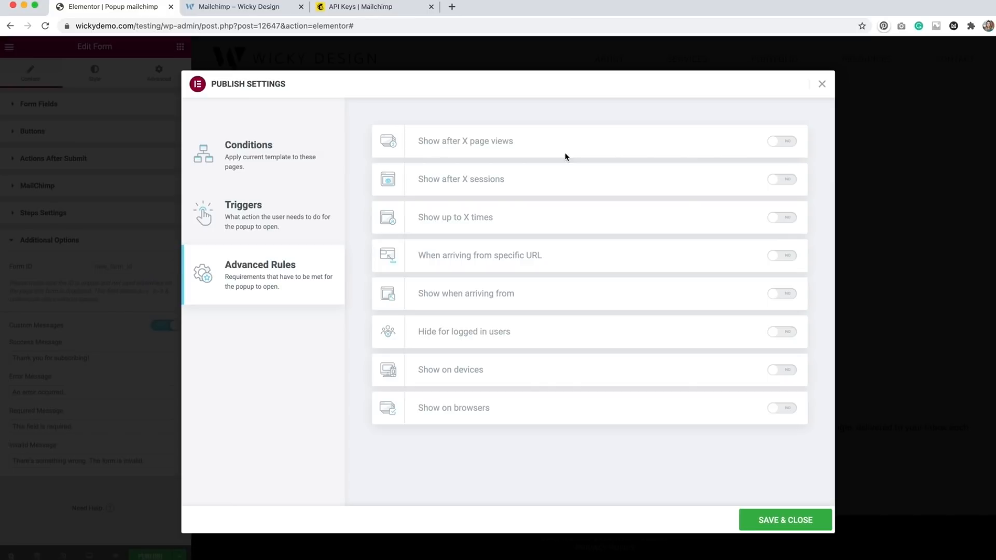
Try the advanced rules for page views, sessions, number of times shown and arriving from a specific URL, switching each off again.
{"action": "left_click", "coordinate": [781, 141]}
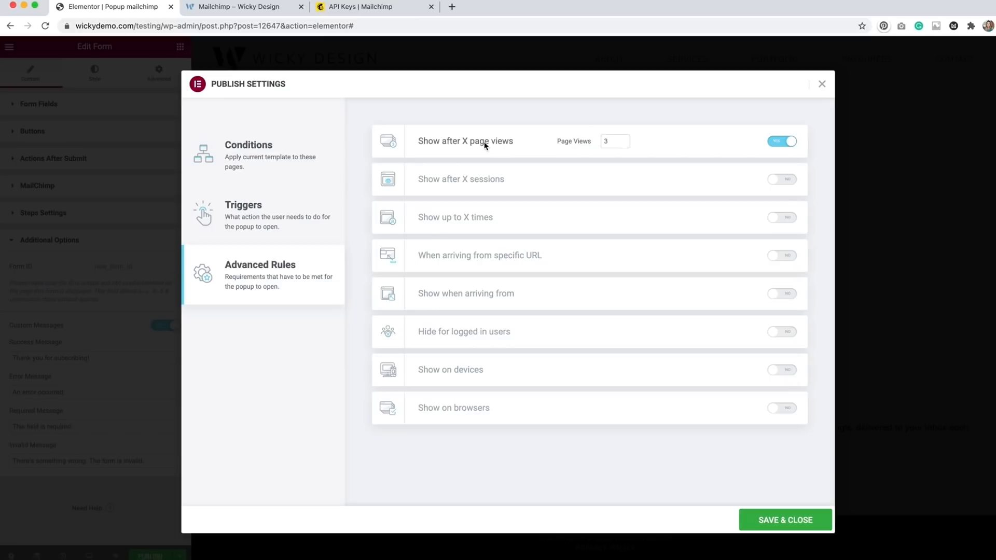
{"action": "left_click", "coordinate": [780, 142]}
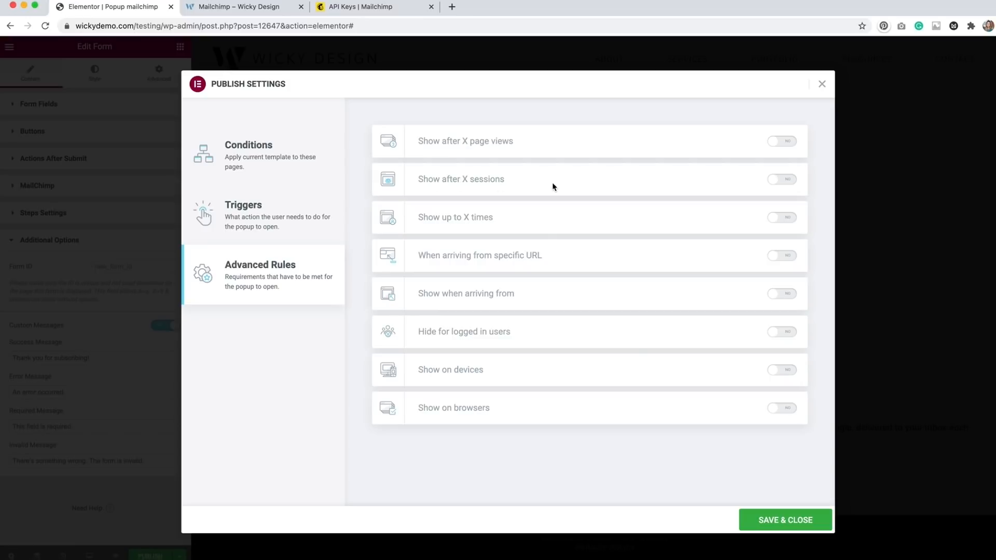
{"action": "left_click", "coordinate": [785, 182]}
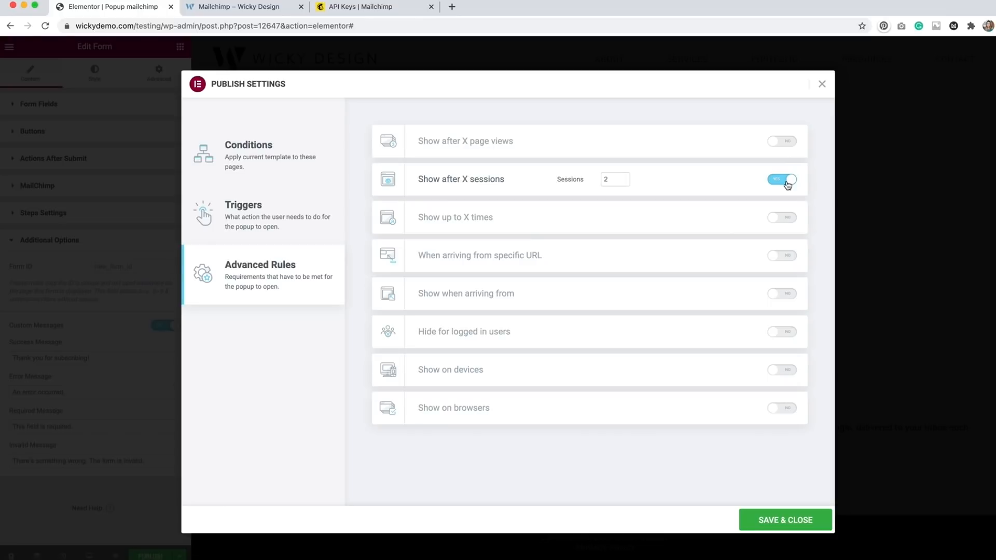
{"action": "left_click", "coordinate": [786, 183]}
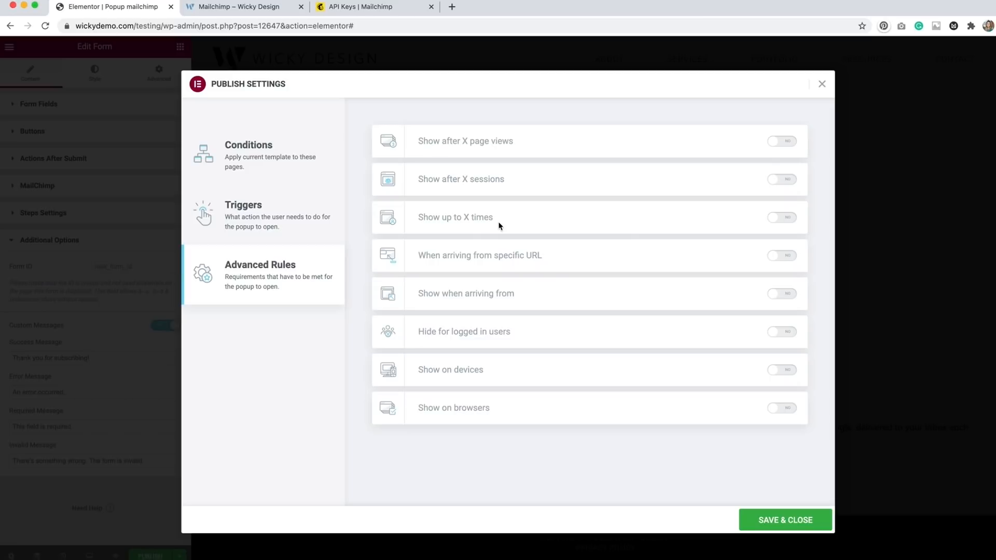
{"action": "left_click", "coordinate": [787, 222]}
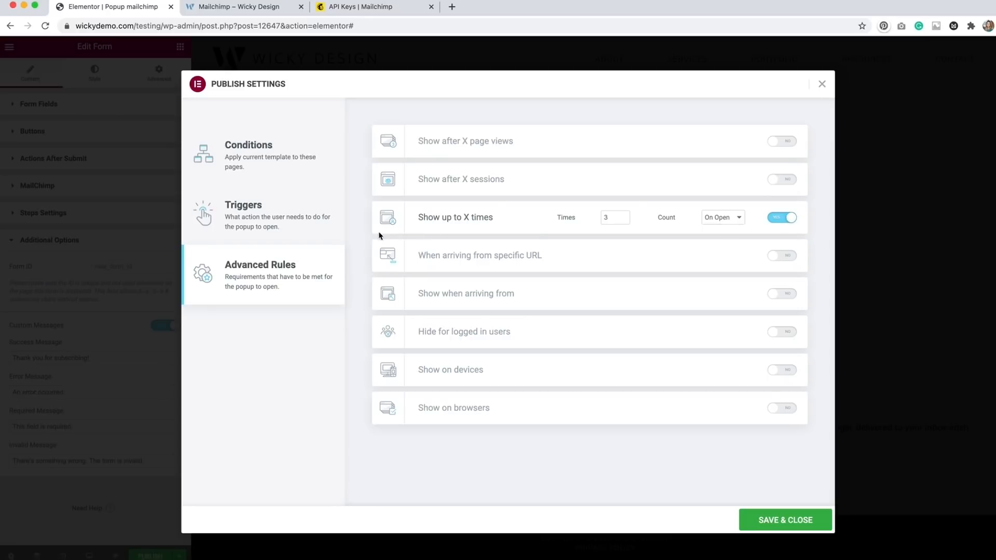
{"action": "left_click", "coordinate": [787, 222]}
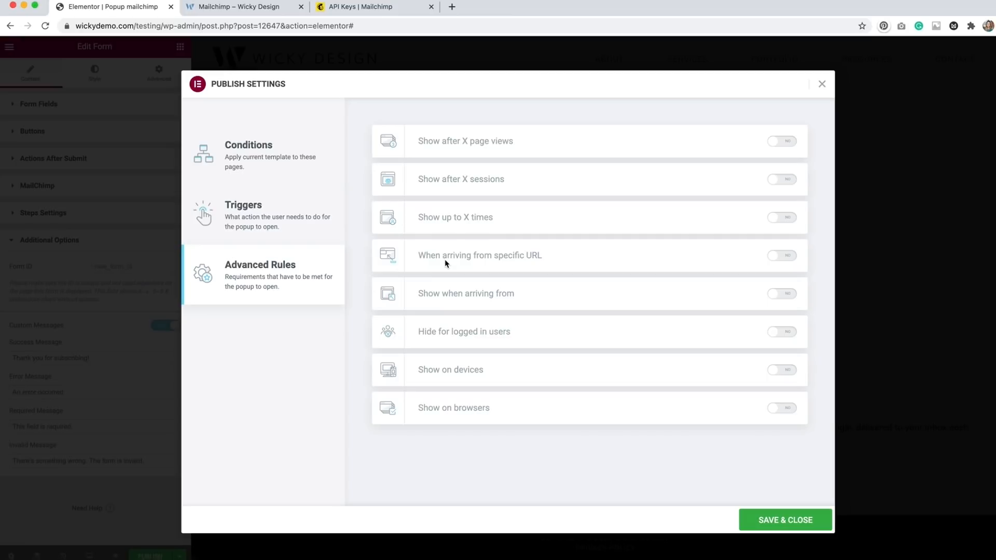
{"action": "left_click", "coordinate": [788, 261]}
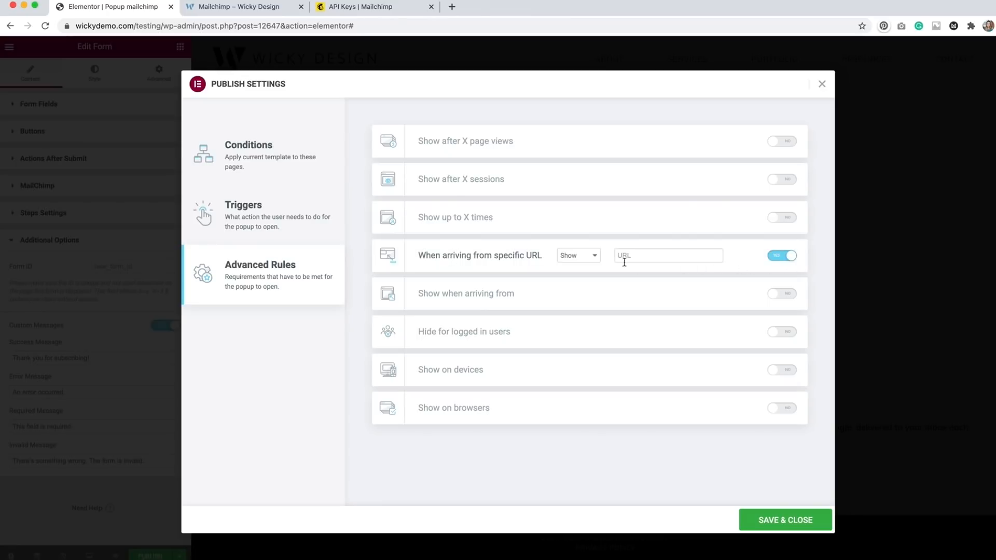
{"action": "left_click", "coordinate": [588, 261]}
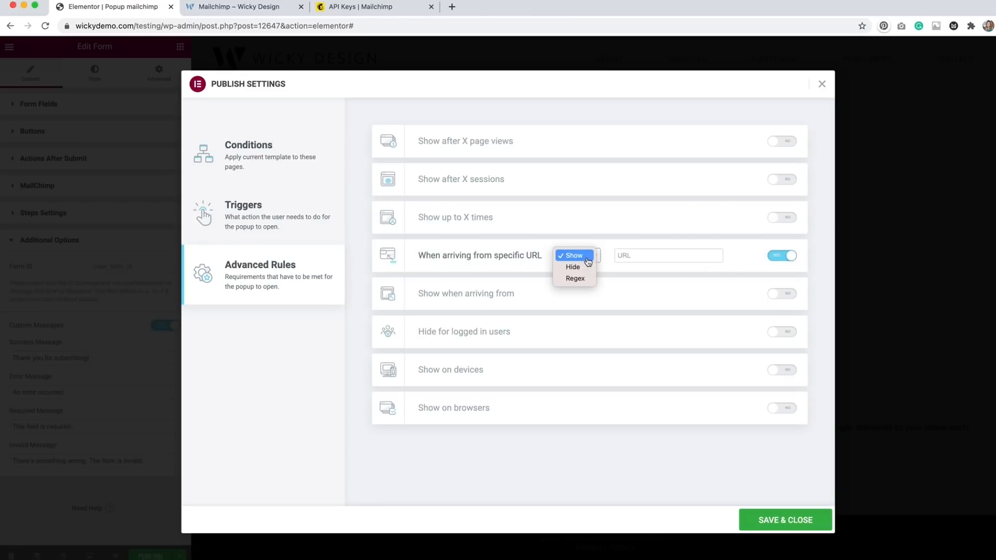
{"action": "left_click", "coordinate": [613, 250]}
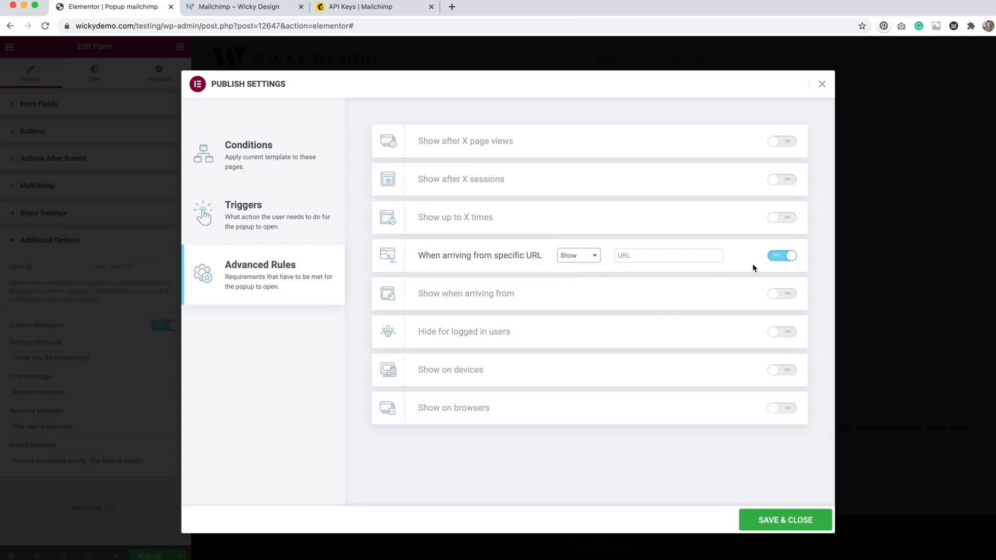
{"action": "left_click", "coordinate": [781, 259]}
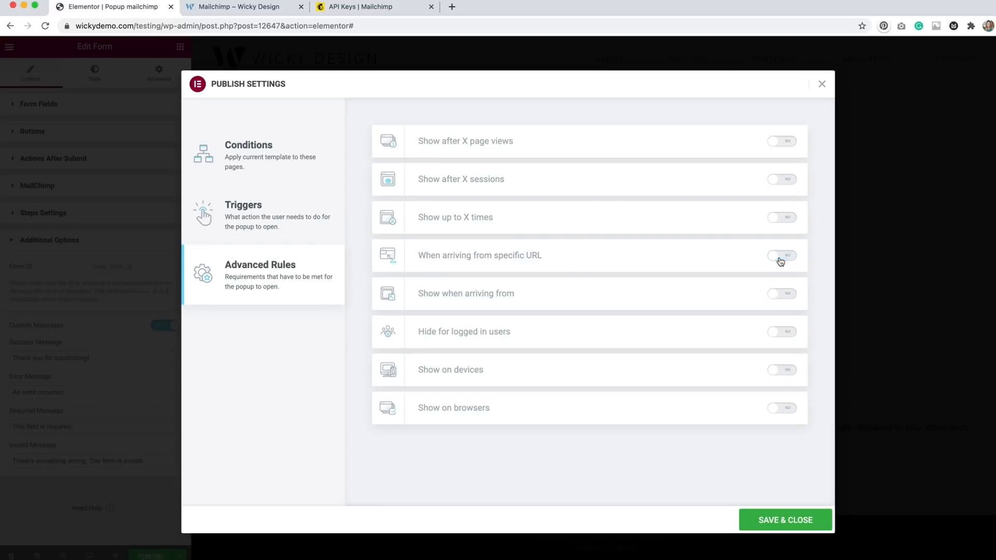
Try the Show when arriving from rule, look through its source options, and switch the rule off again.
{"action": "left_click", "coordinate": [790, 297]}
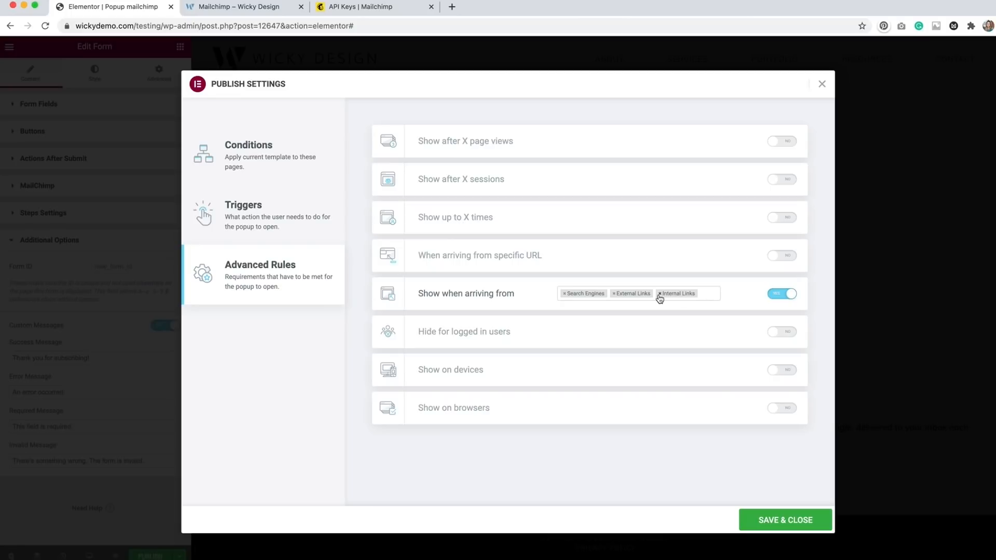
{"action": "left_click", "coordinate": [677, 293]}
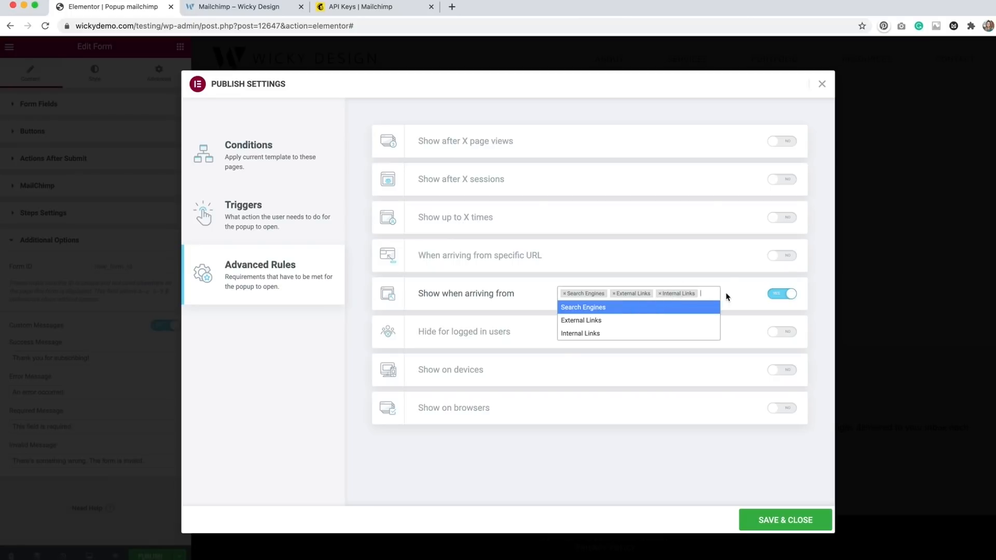
{"action": "left_click", "coordinate": [668, 294]}
{"action": "left_click", "coordinate": [660, 294]}
{"action": "left_click", "coordinate": [744, 294]}
{"action": "left_click", "coordinate": [775, 295]}
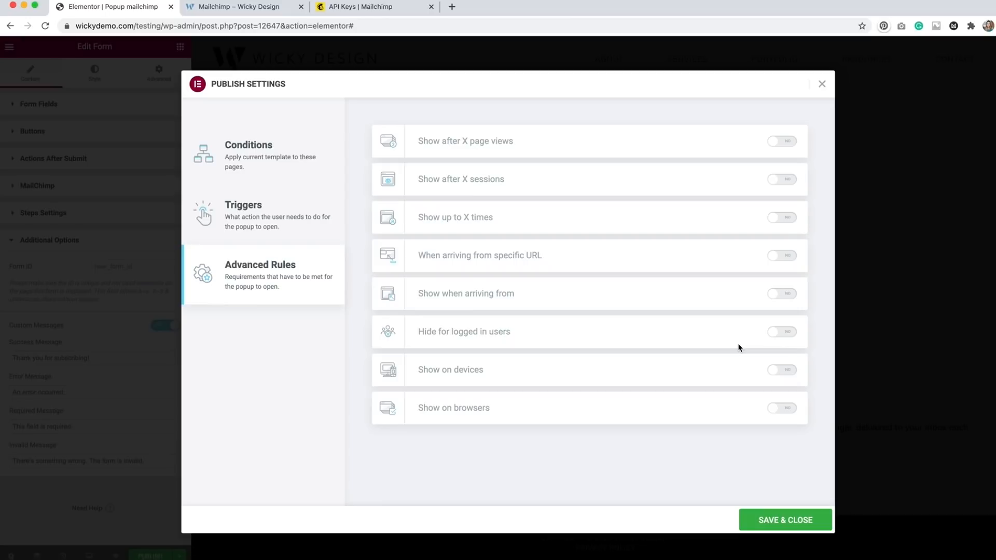
Try the advanced rules for hiding from logged in users and showing on devices, switching each off again.
{"action": "left_click", "coordinate": [794, 336]}
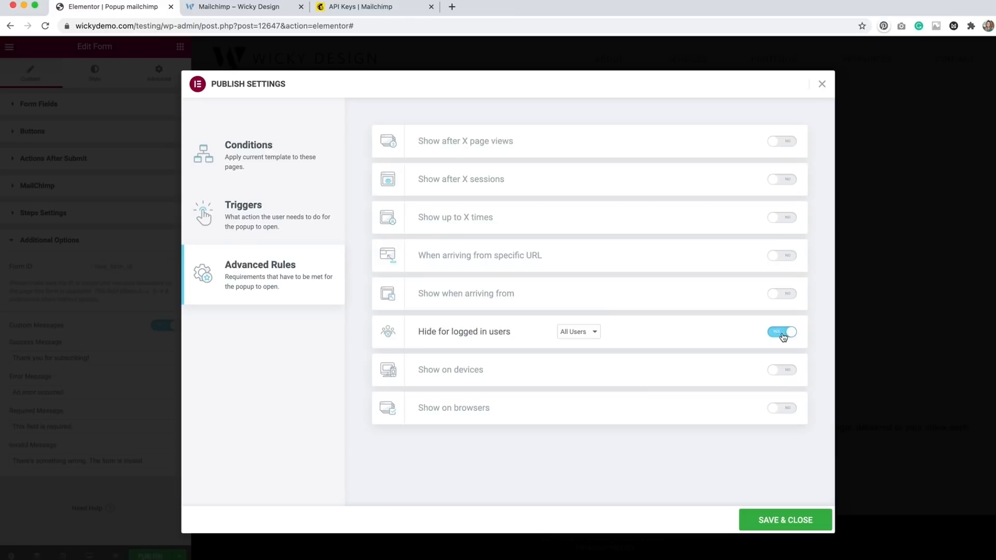
{"action": "left_click", "coordinate": [783, 337]}
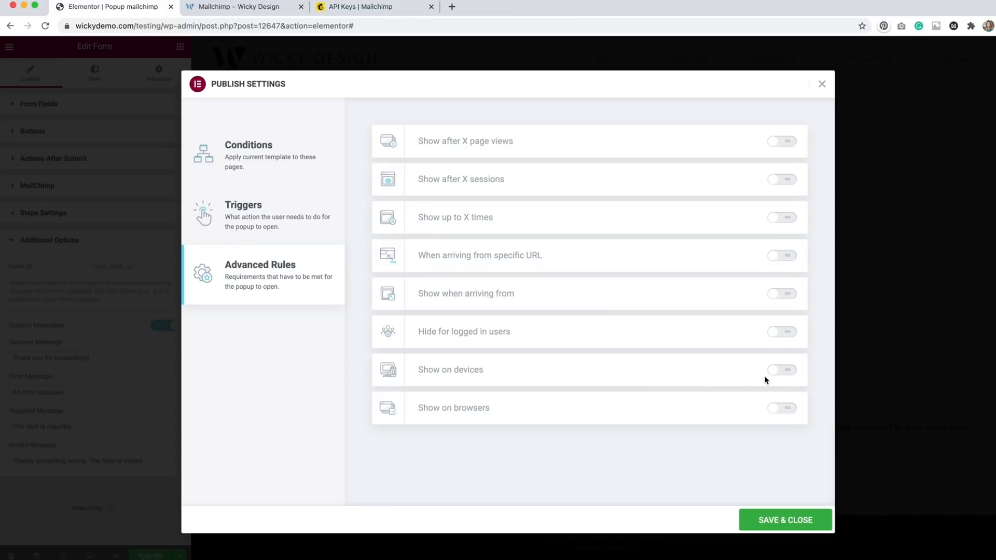
{"action": "left_click", "coordinate": [785, 372]}
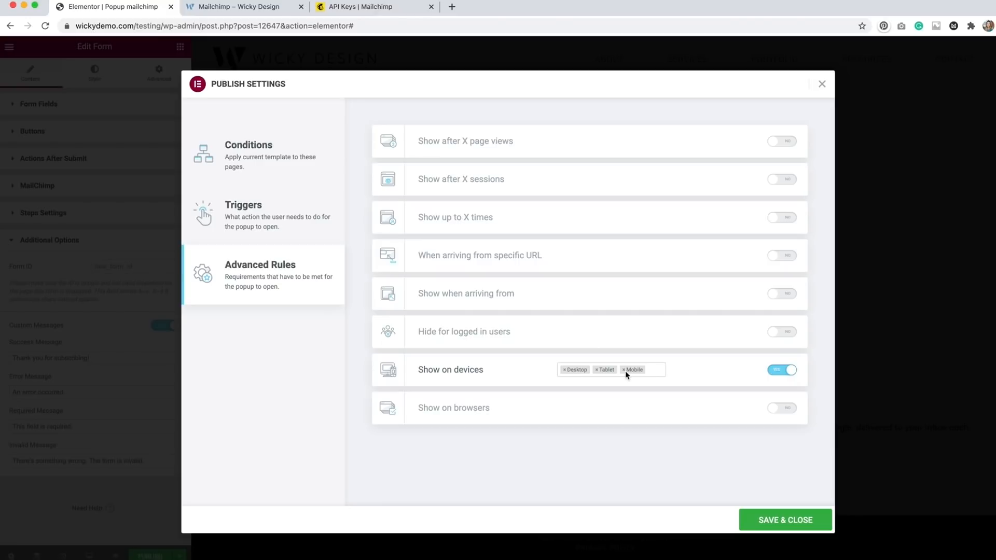
{"action": "left_click", "coordinate": [776, 372]}
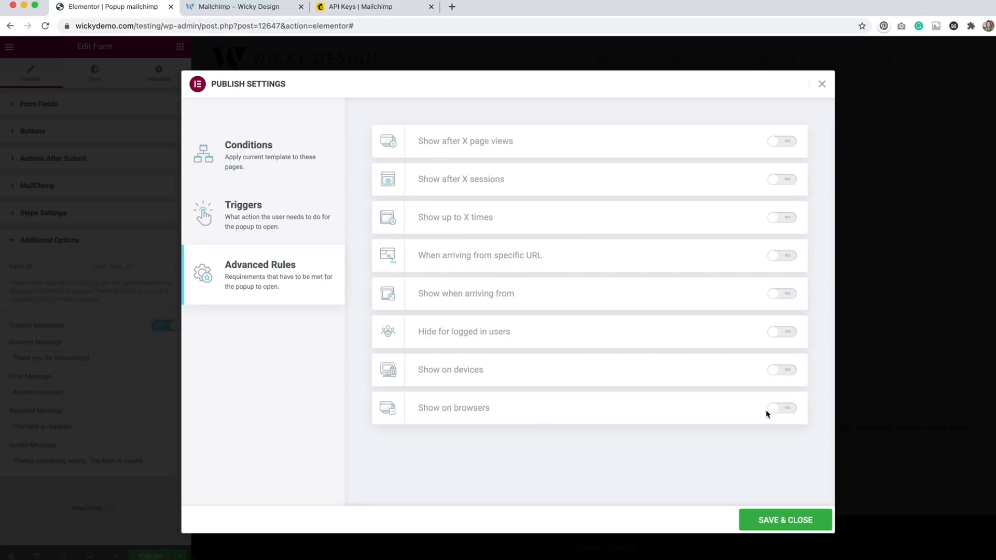
Try the Show on browsers rule with a Custom selection of Chrome, and switch the rule off again.
{"action": "left_click", "coordinate": [788, 410]}
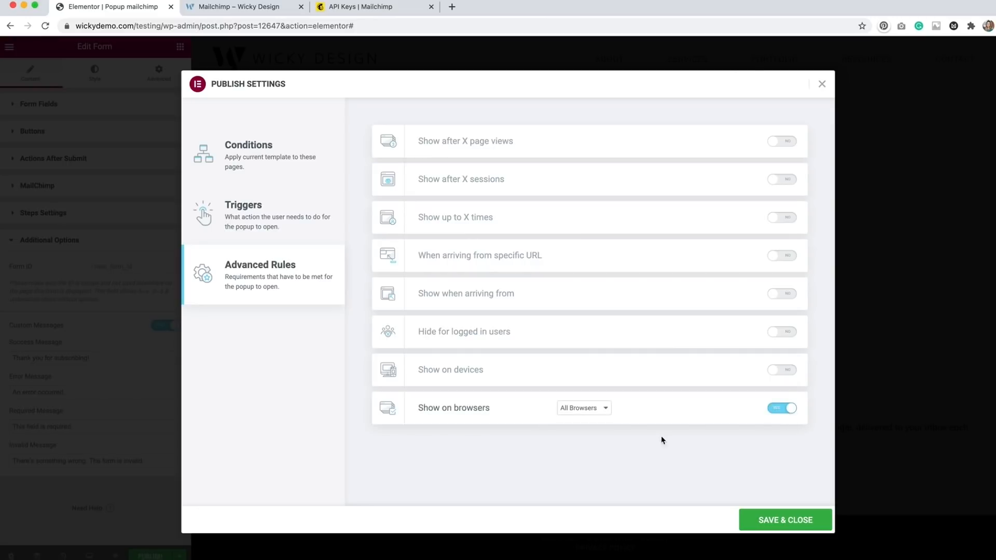
{"action": "left_click", "coordinate": [575, 415]}
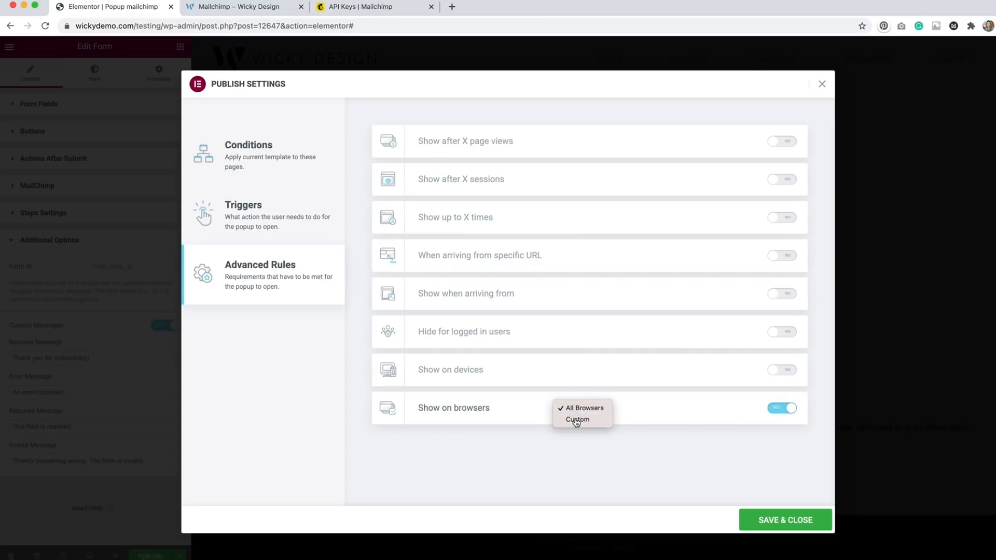
{"action": "left_click", "coordinate": [575, 420]}
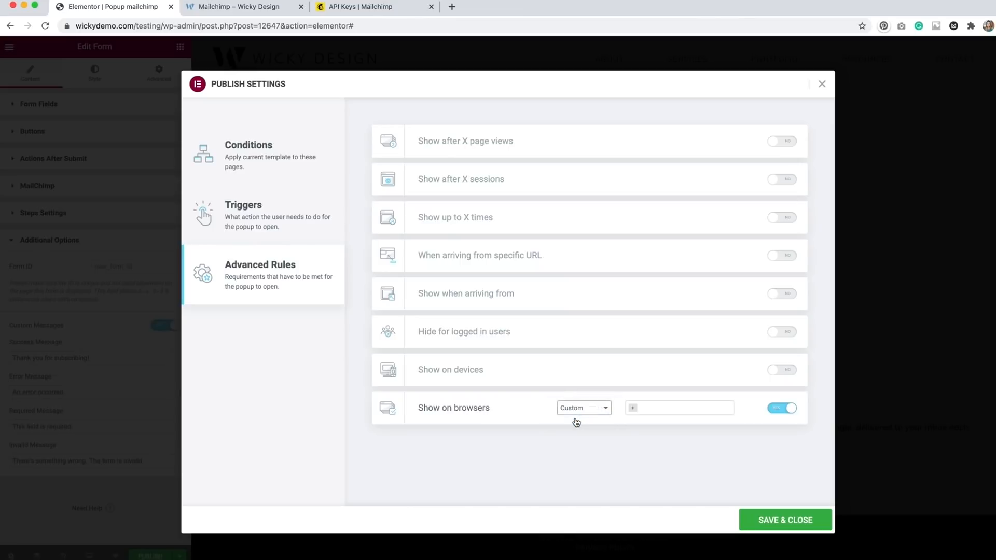
{"action": "left_click", "coordinate": [633, 413]}
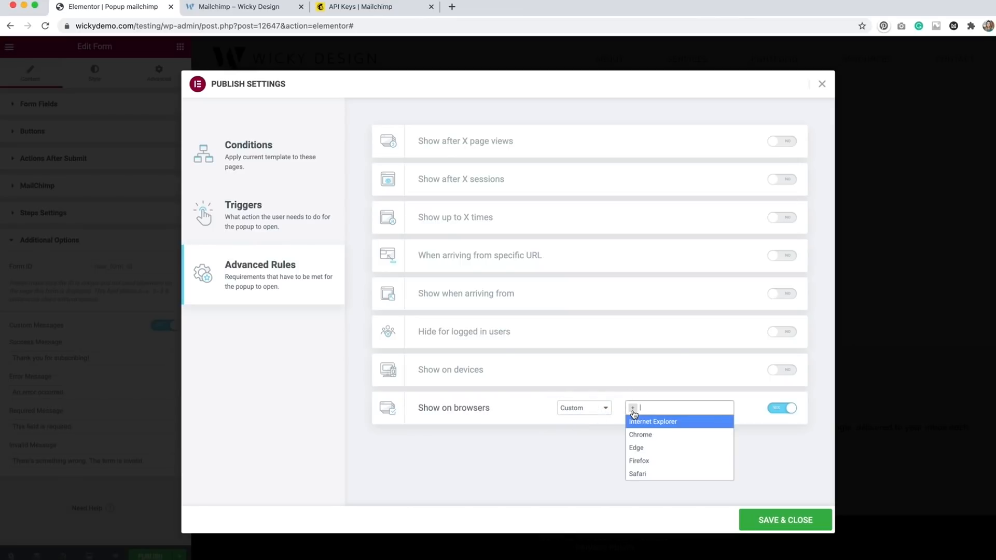
{"action": "left_click", "coordinate": [665, 441]}
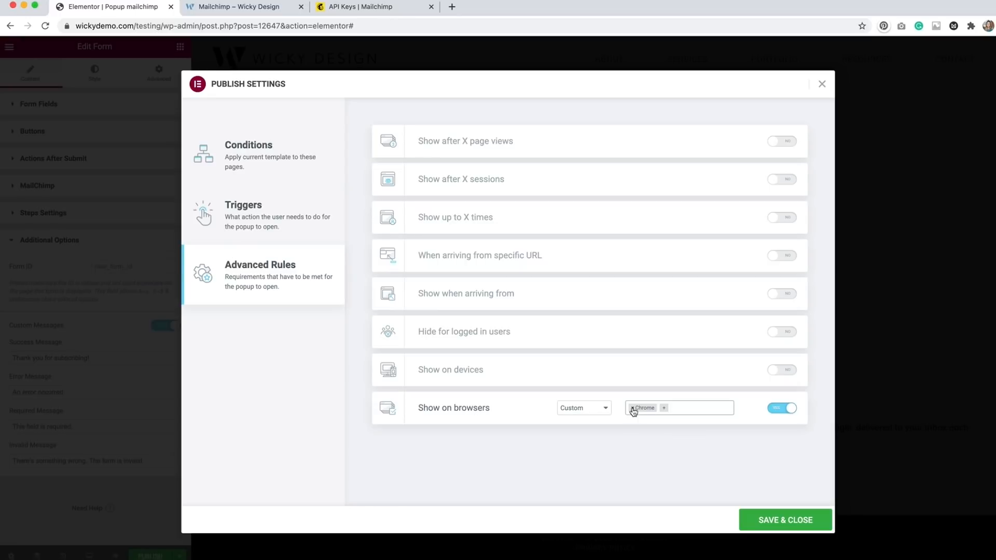
{"action": "left_click", "coordinate": [632, 409]}
{"action": "left_click", "coordinate": [763, 414]}
{"action": "left_click", "coordinate": [778, 412]}
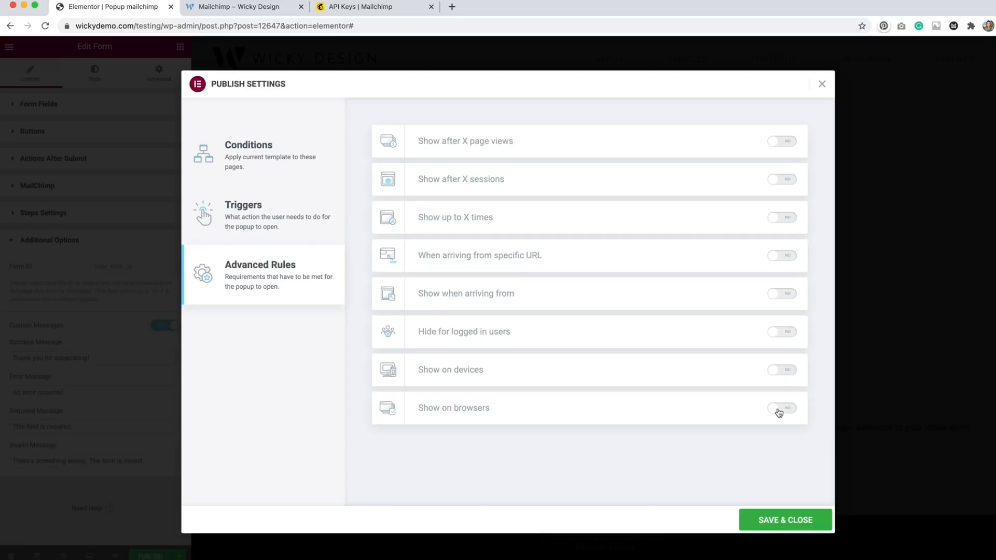
Save and close the publish settings, and check the live popup on wickydemo.com/testing in a new incognito window.
{"action": "left_click", "coordinate": [796, 520]}
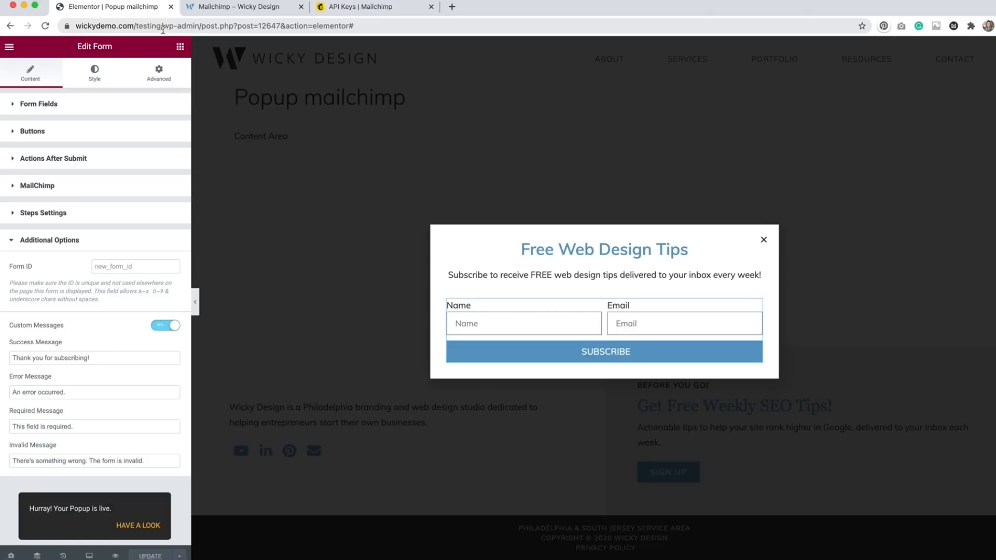
{"action": "left_click_drag", "start_coordinate": [75, 26], "coordinate": [187, 26]}
{"action": "left_click", "coordinate": [991, 26]}
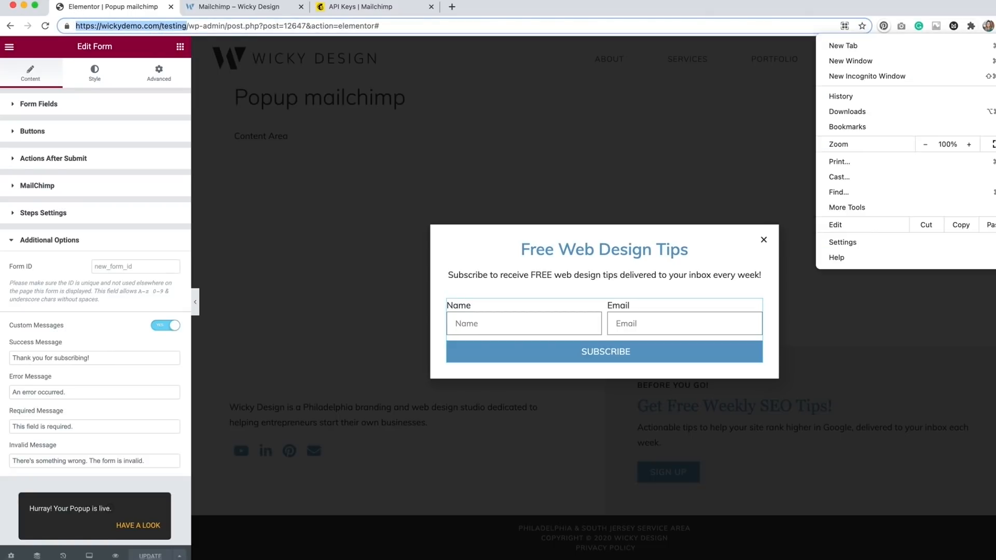
{"action": "left_click", "coordinate": [958, 76]}
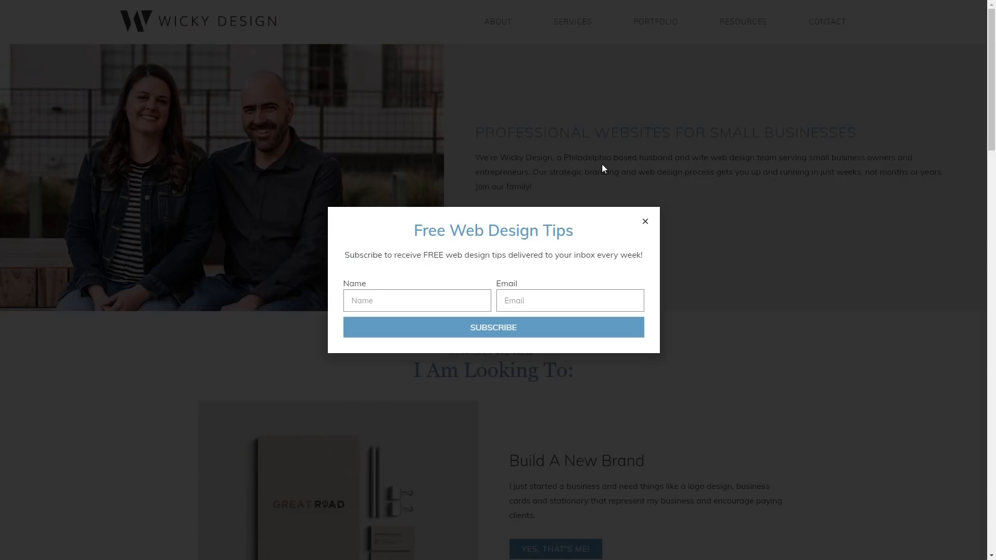
{"action": "key", "text": "F11"}
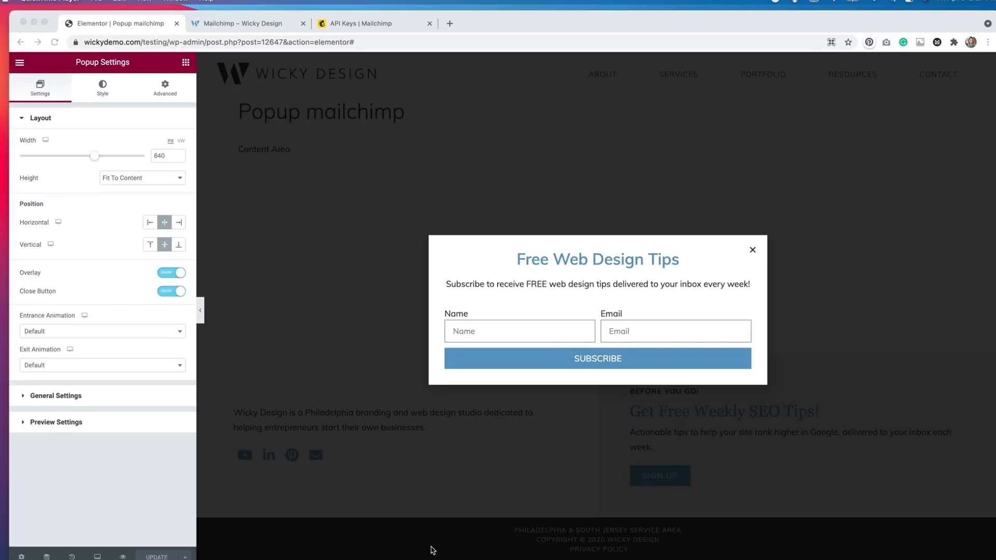
In the popup settings, try the Fit To Screen and Custom heights and return the height to Fit To Content.
{"action": "left_click", "coordinate": [21, 556]}
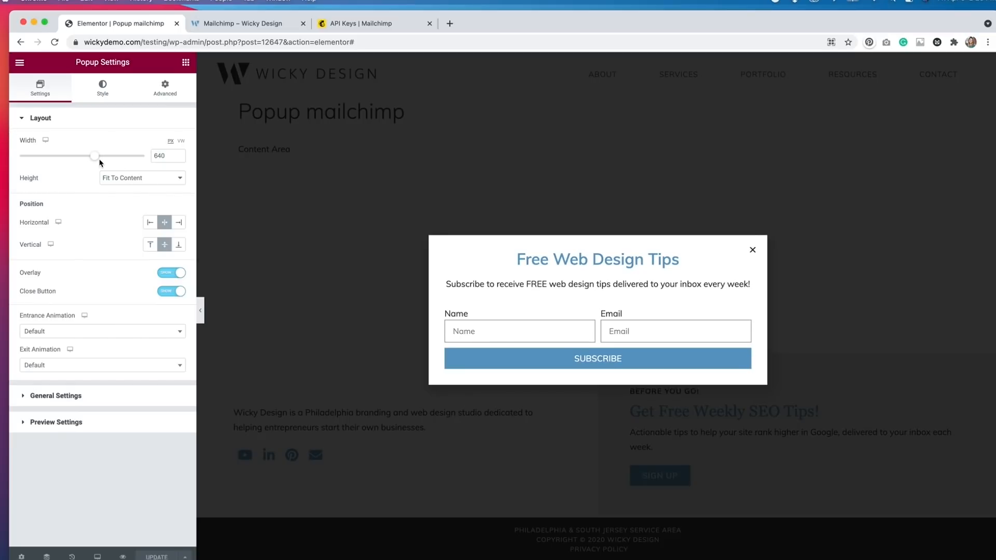
{"action": "mouse_move", "coordinate": [95, 157]}
{"action": "left_mouse_down"}
{"action": "mouse_move", "coordinate": [78, 159]}
{"action": "mouse_move", "coordinate": [105, 159]}
{"action": "mouse_move", "coordinate": [95, 157]}
{"action": "left_mouse_up"}
{"action": "left_click", "coordinate": [156, 179]}
{"action": "left_click", "coordinate": [147, 189]}
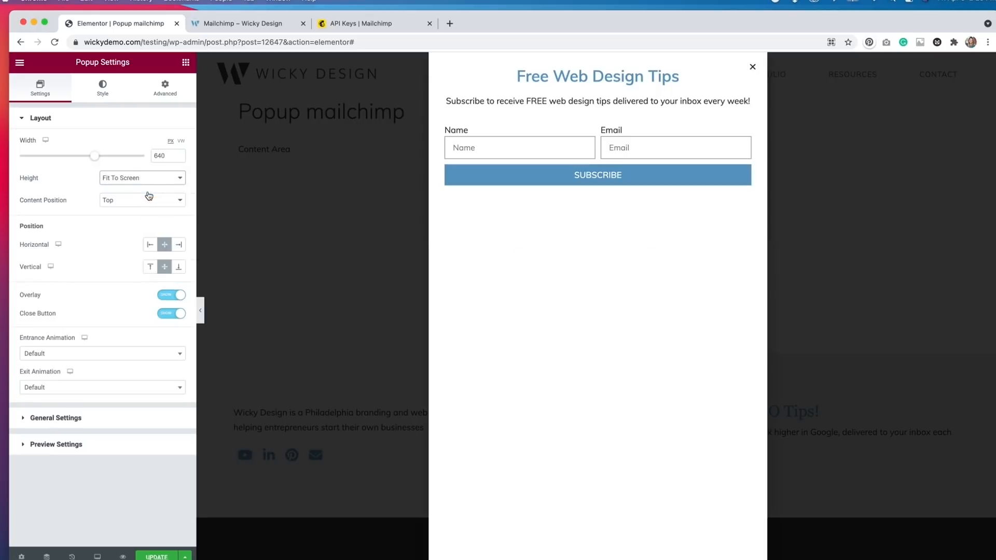
{"action": "left_click", "coordinate": [151, 180]}
{"action": "left_click", "coordinate": [148, 189]}
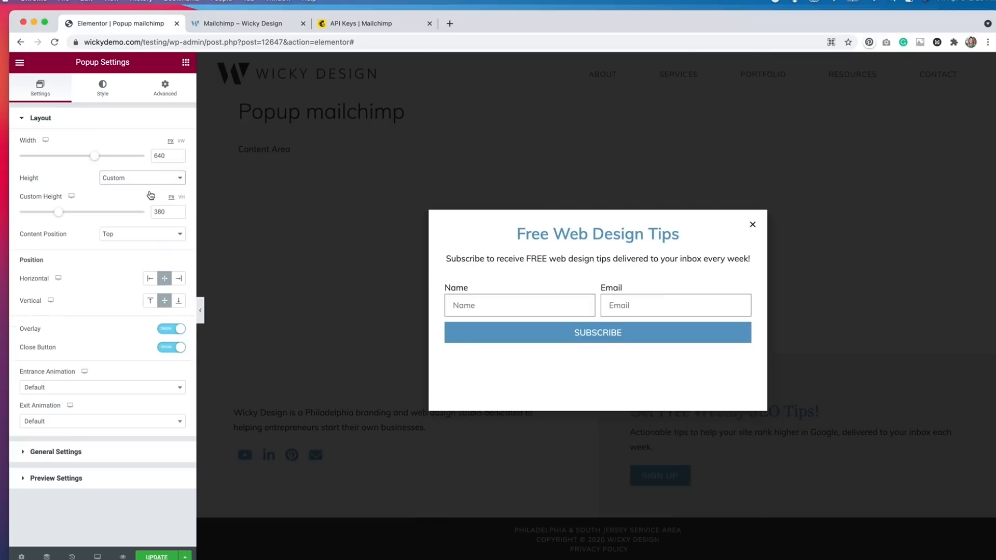
{"action": "left_click", "coordinate": [149, 178]}
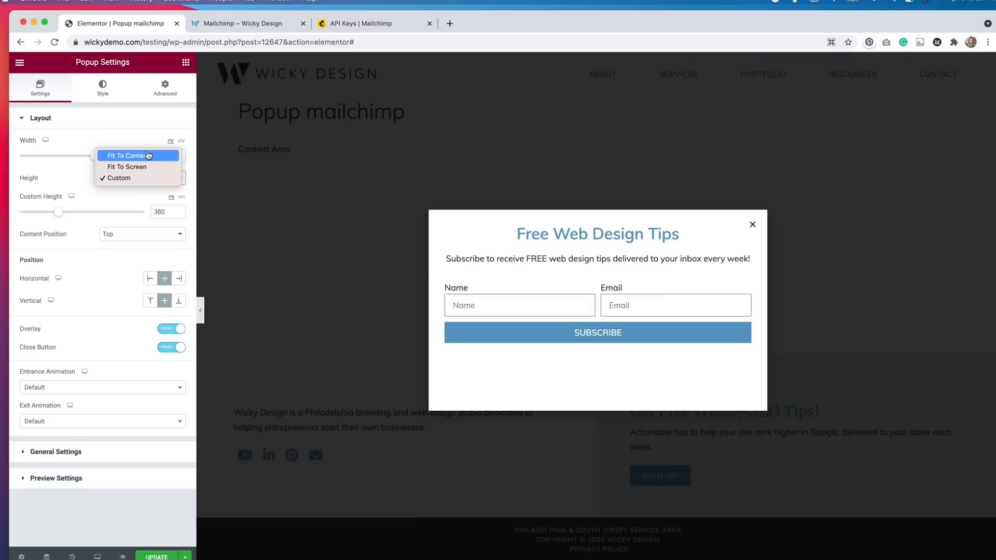
{"action": "left_click", "coordinate": [147, 157]}
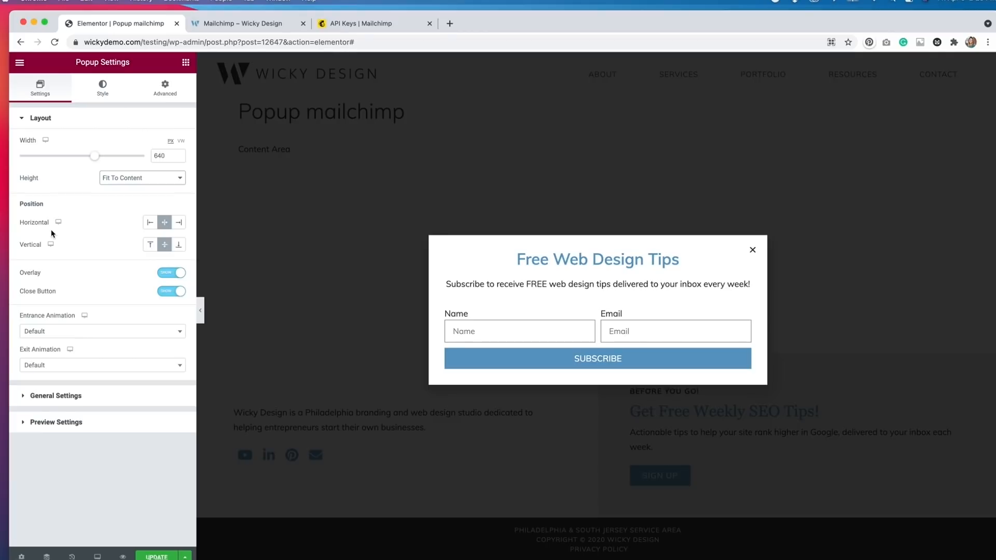
Try positioning the popup top left, top right and bottom right, and return it to centre both horizontally and vertically.
{"action": "left_click", "coordinate": [149, 226]}
{"action": "left_click", "coordinate": [150, 248]}
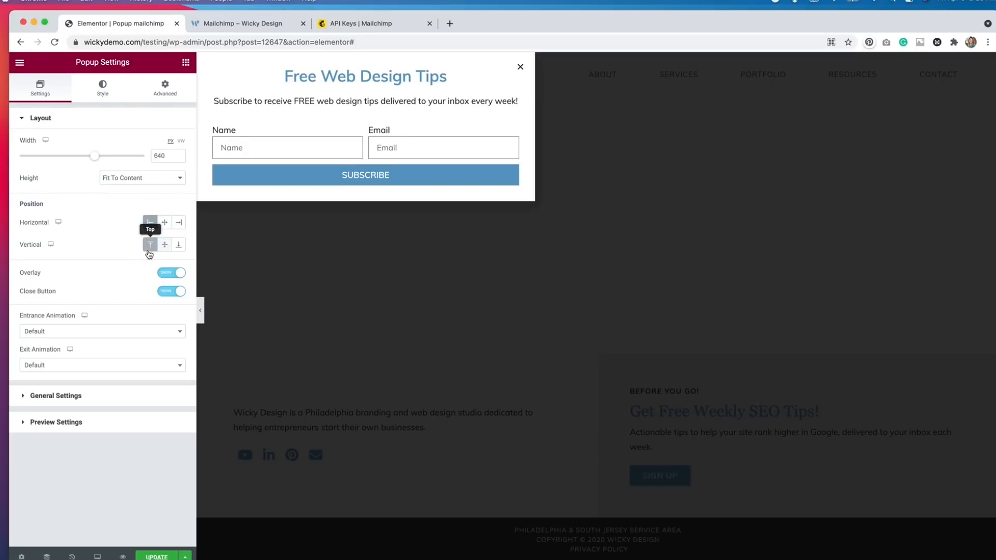
{"action": "left_click", "coordinate": [180, 225]}
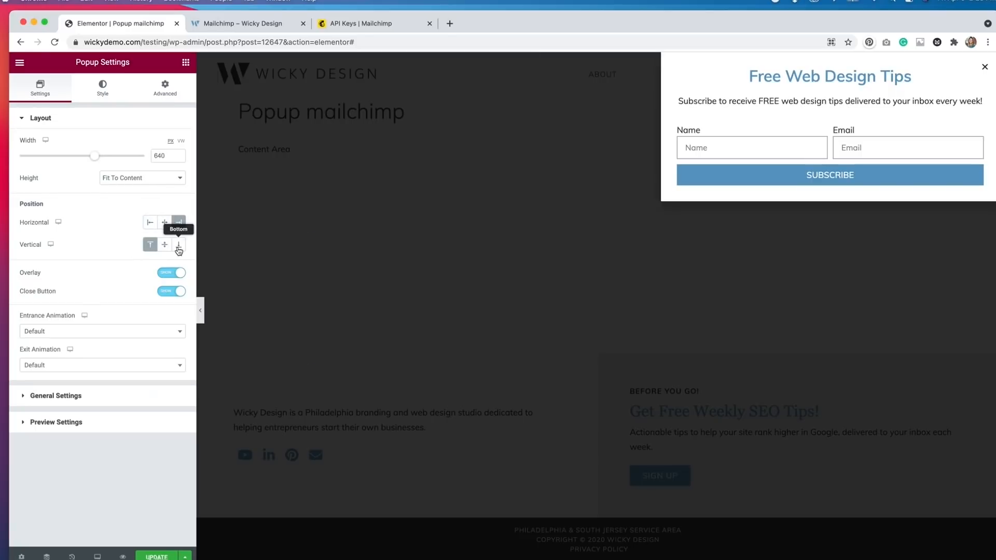
{"action": "left_click", "coordinate": [178, 248]}
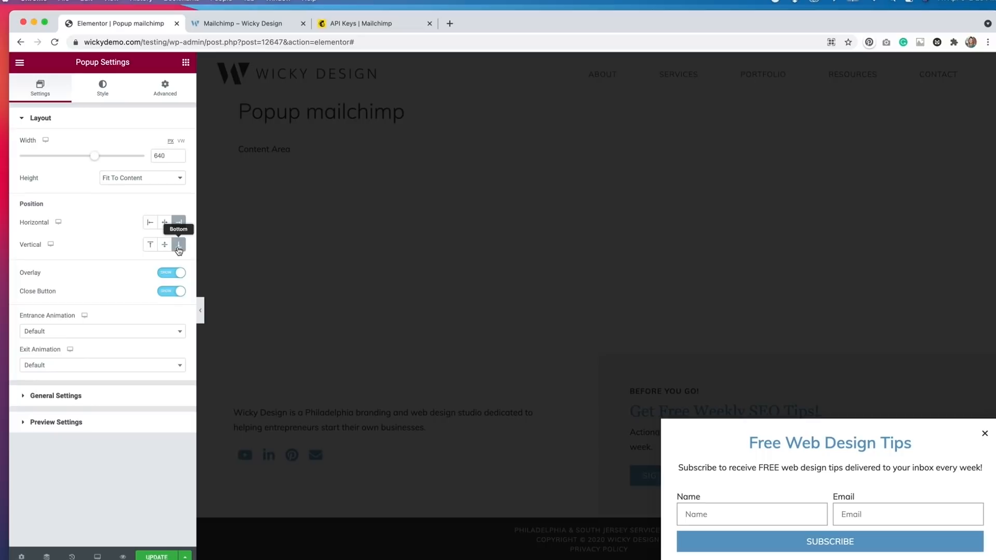
{"action": "left_click", "coordinate": [165, 223]}
{"action": "left_click", "coordinate": [166, 248]}
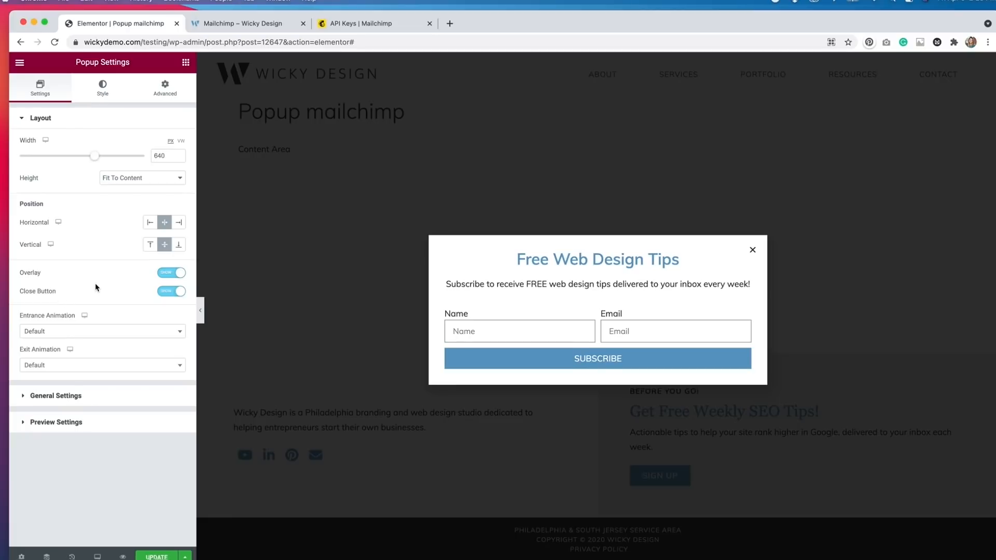
Try hiding the popup's overlay and its close button, turning each one back on.
{"action": "left_click", "coordinate": [170, 275]}
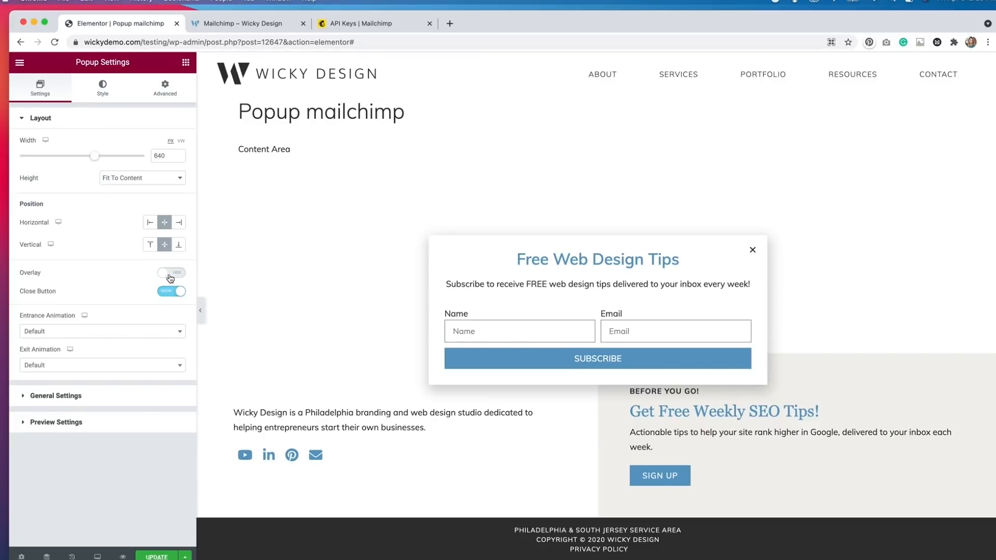
{"action": "left_click", "coordinate": [175, 275]}
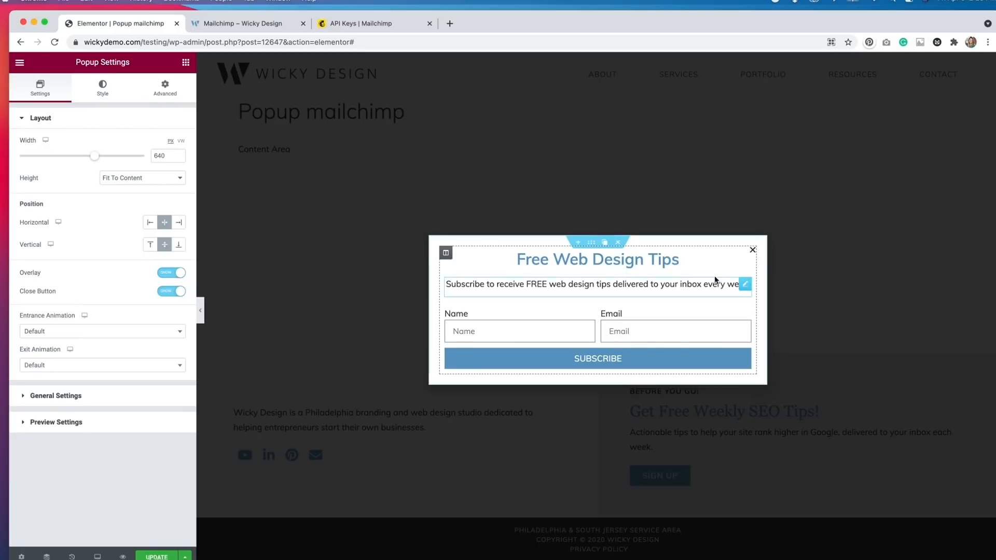
{"action": "left_click", "coordinate": [167, 294]}
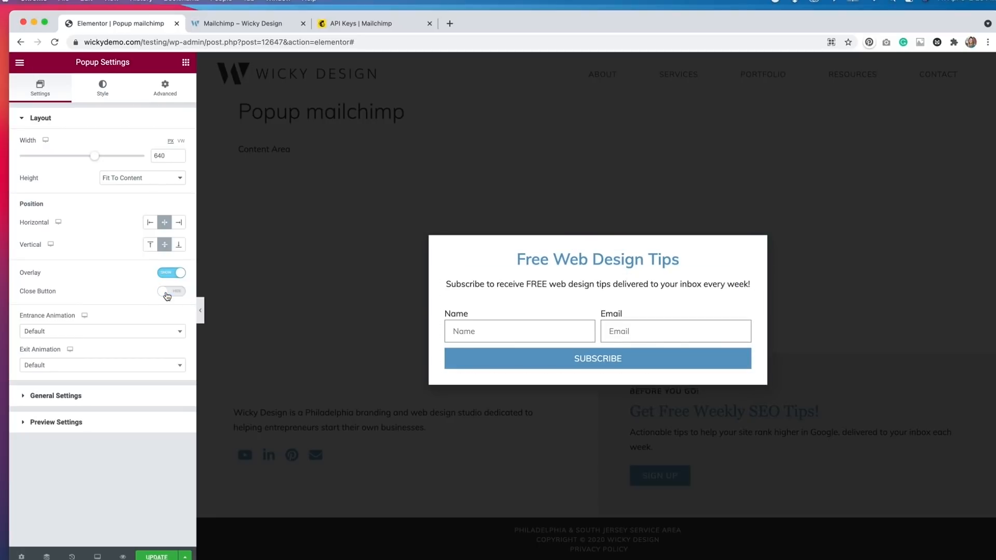
{"action": "left_click", "coordinate": [181, 297]}
{"action": "left_click", "coordinate": [164, 295]}
{"action": "left_click", "coordinate": [176, 296]}
Look through the popup's entrance animation options, general settings and preview settings.
{"action": "left_click", "coordinate": [141, 332]}
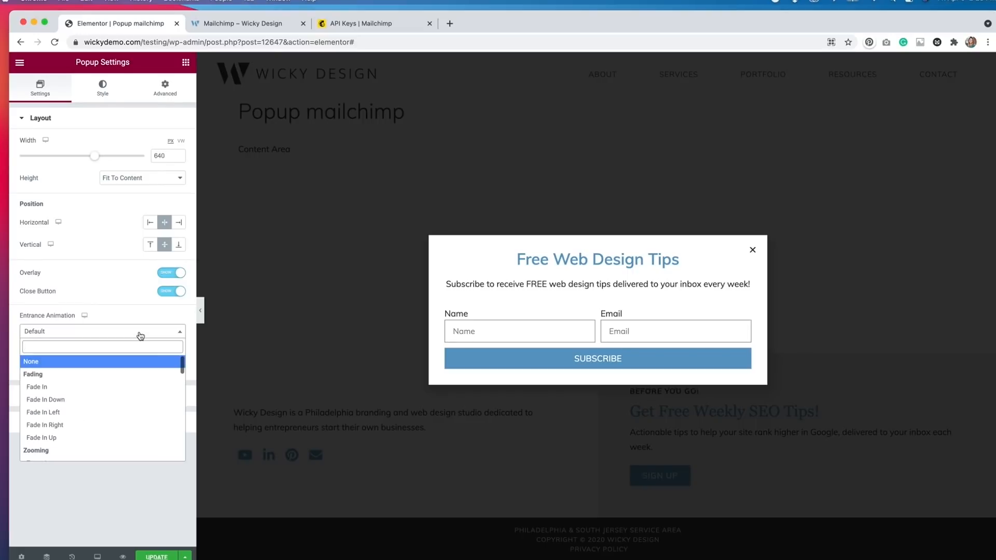
{"action": "scroll", "coordinate": [111, 400], "scroll_direction": "down", "scroll_amount": 5}
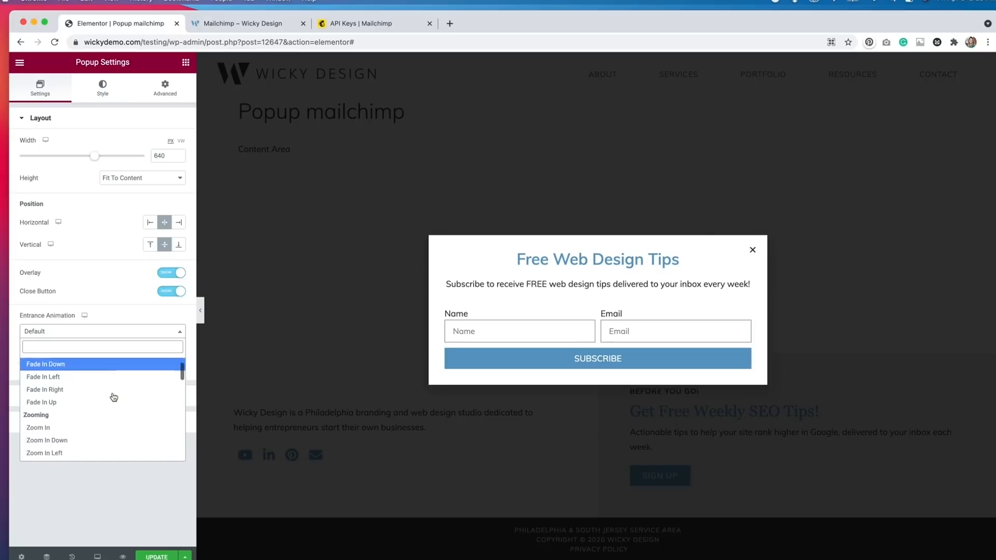
{"action": "scroll", "coordinate": [113, 397], "scroll_direction": "down", "scroll_amount": 3}
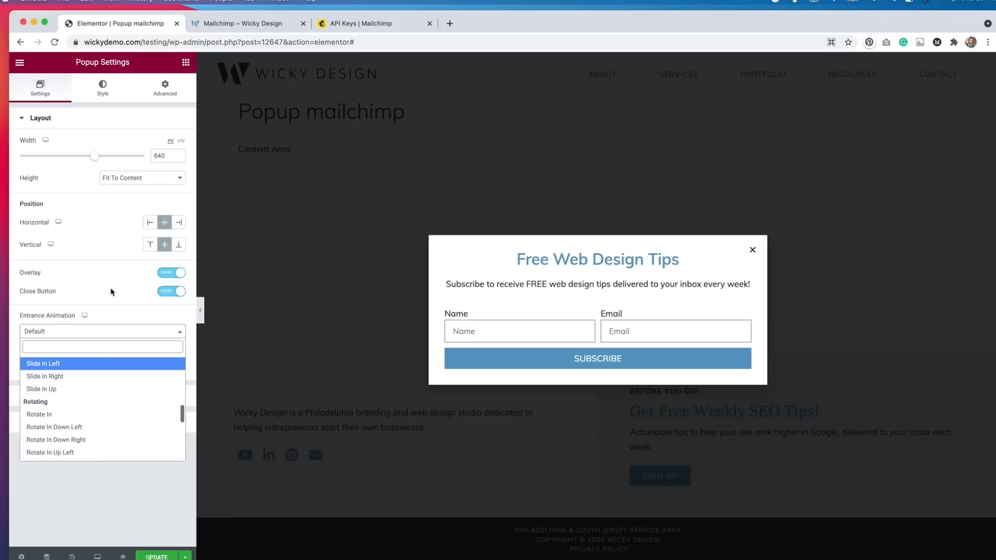
{"action": "left_click", "coordinate": [63, 336]}
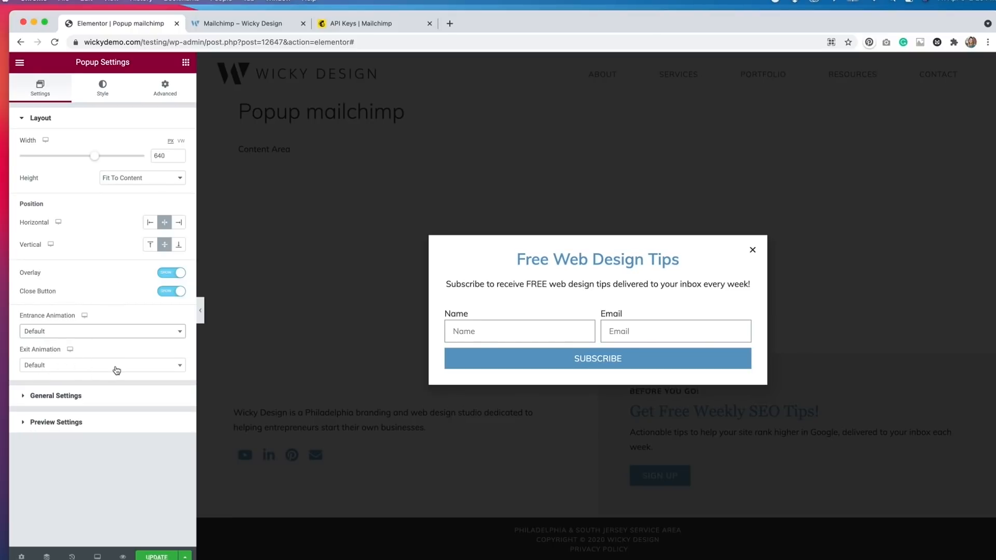
{"action": "left_click", "coordinate": [50, 399]}
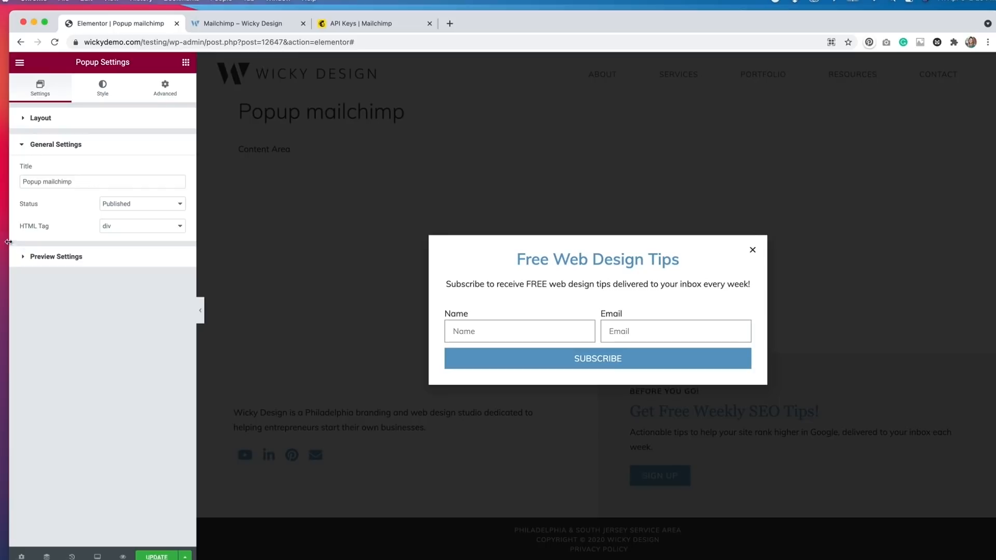
{"action": "left_click", "coordinate": [102, 257]}
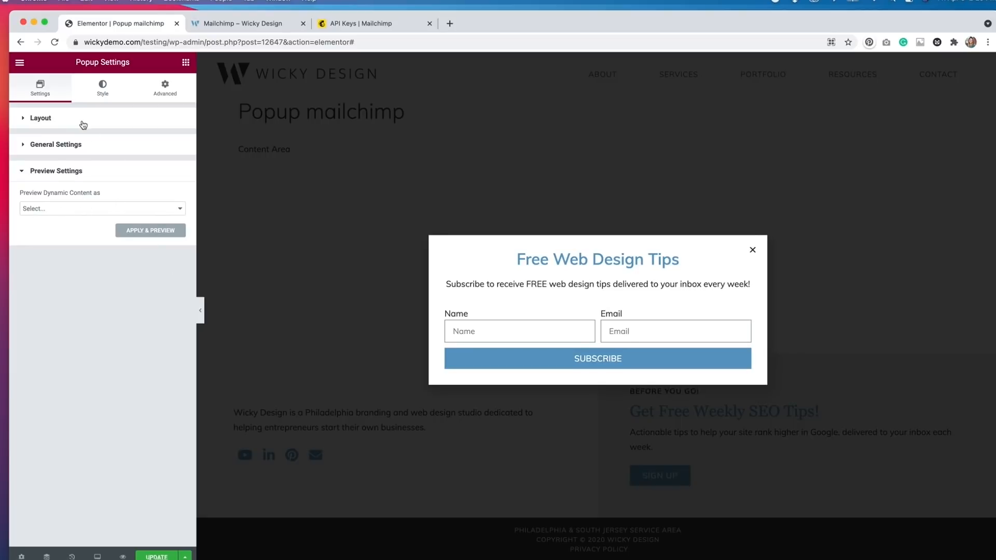
In the popup's style settings, try a red overlay tint and set the overlay colour to semi-transparent black, #0000007A.
{"action": "left_click", "coordinate": [103, 89]}
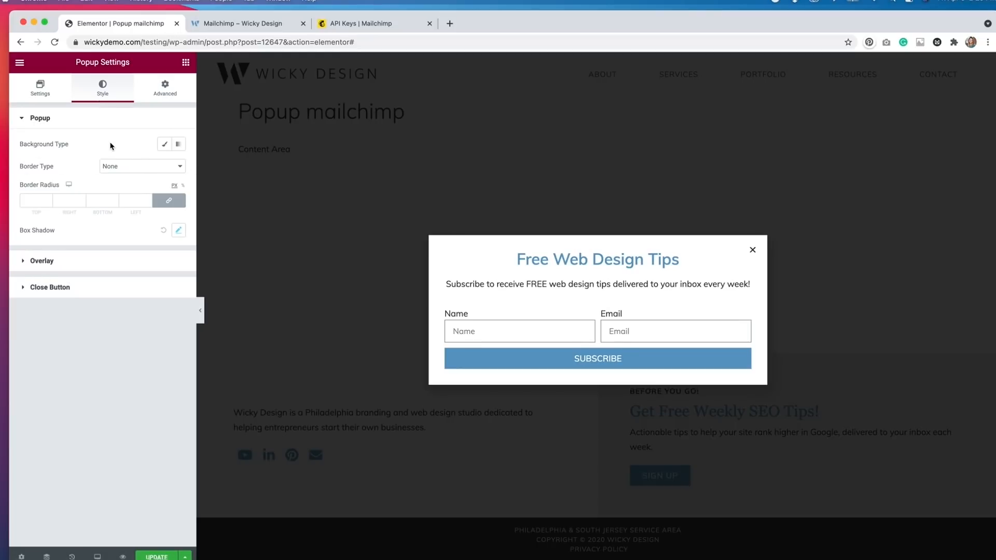
{"action": "left_click", "coordinate": [70, 267]}
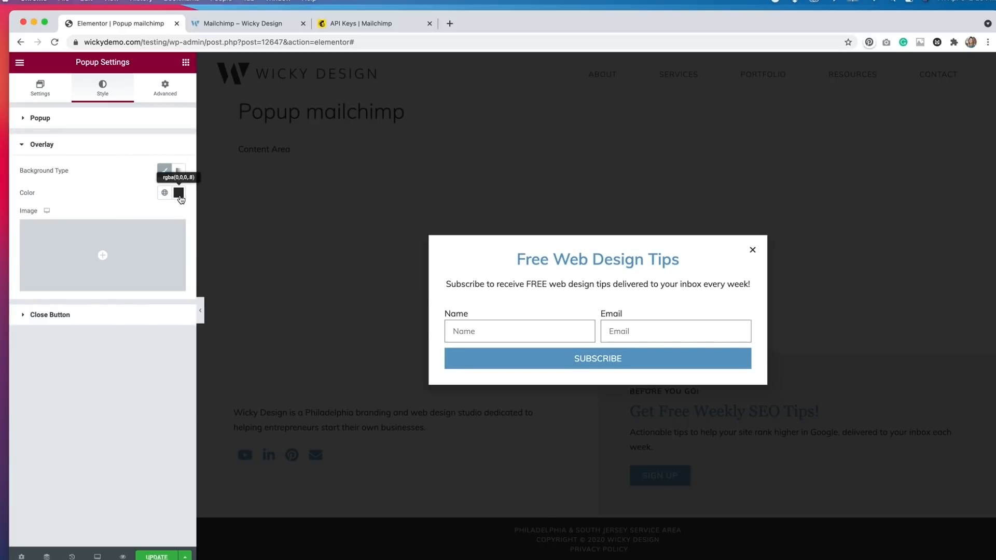
{"action": "left_click", "coordinate": [179, 193]}
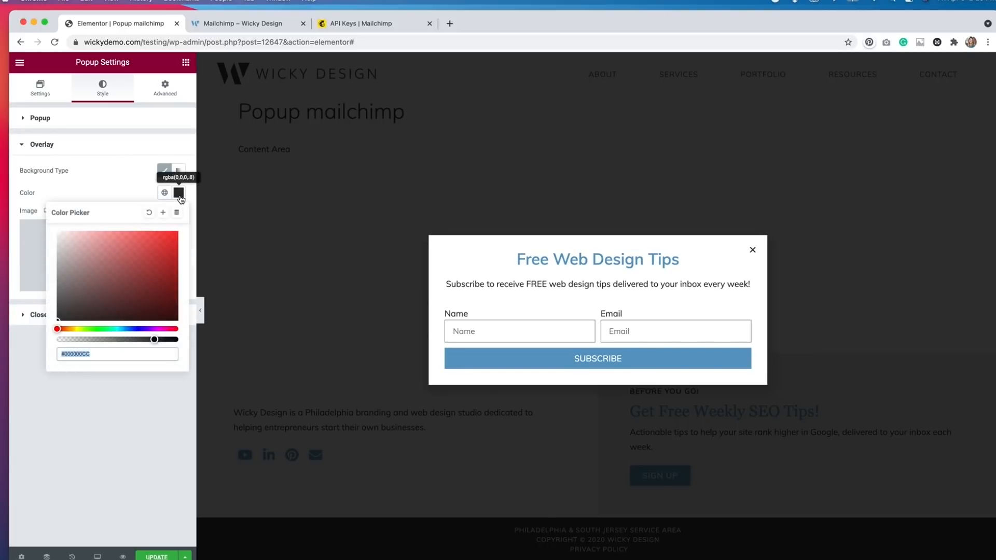
{"action": "left_click_drag", "start_coordinate": [155, 339], "coordinate": [115, 339]}
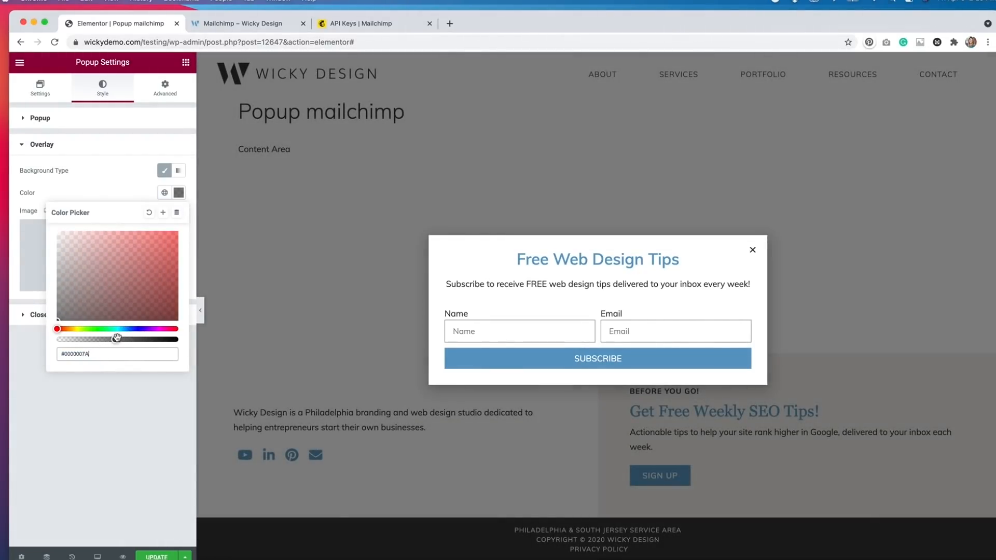
{"action": "left_click", "coordinate": [159, 259]}
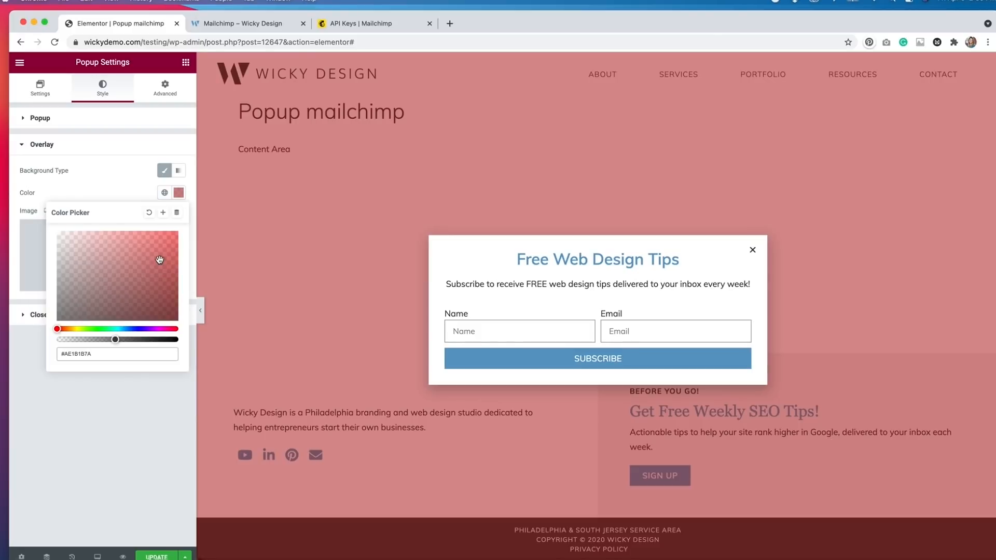
{"action": "left_click_drag", "start_coordinate": [165, 307], "coordinate": [175, 336]}
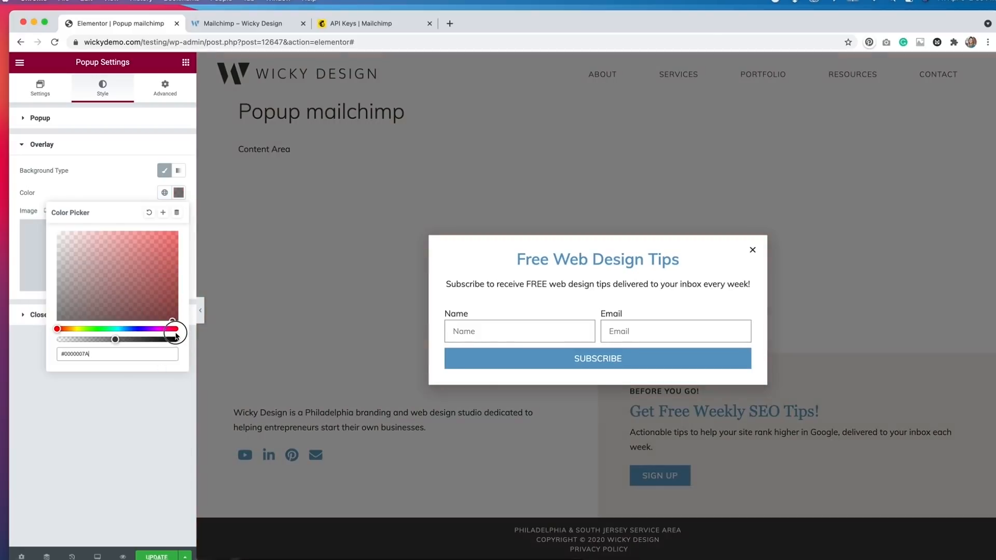
{"action": "left_click", "coordinate": [131, 169]}
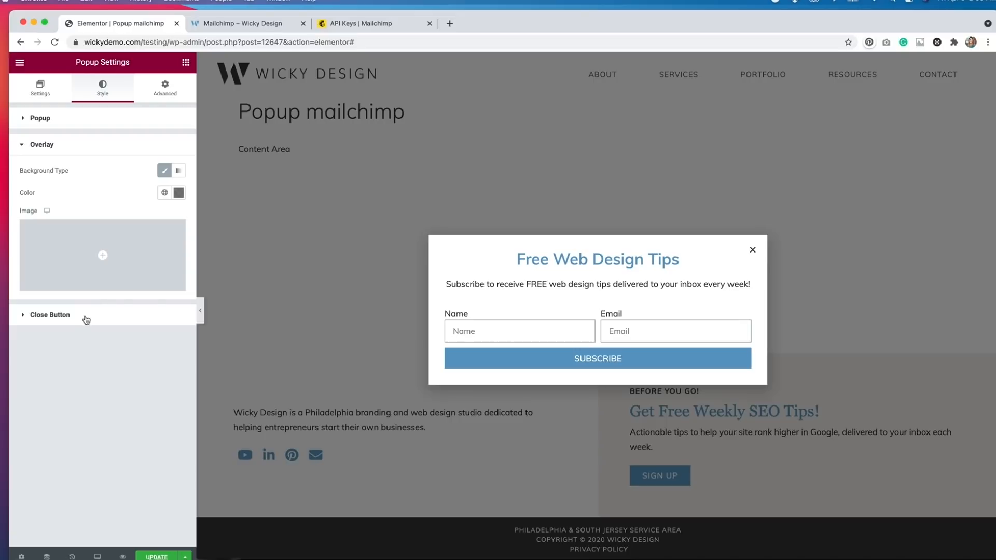
Try the close button's Outside position, return it to Inside, and set its vertical position to 4.2 and horizontal position to 1.7.
{"action": "left_click", "coordinate": [86, 318]}
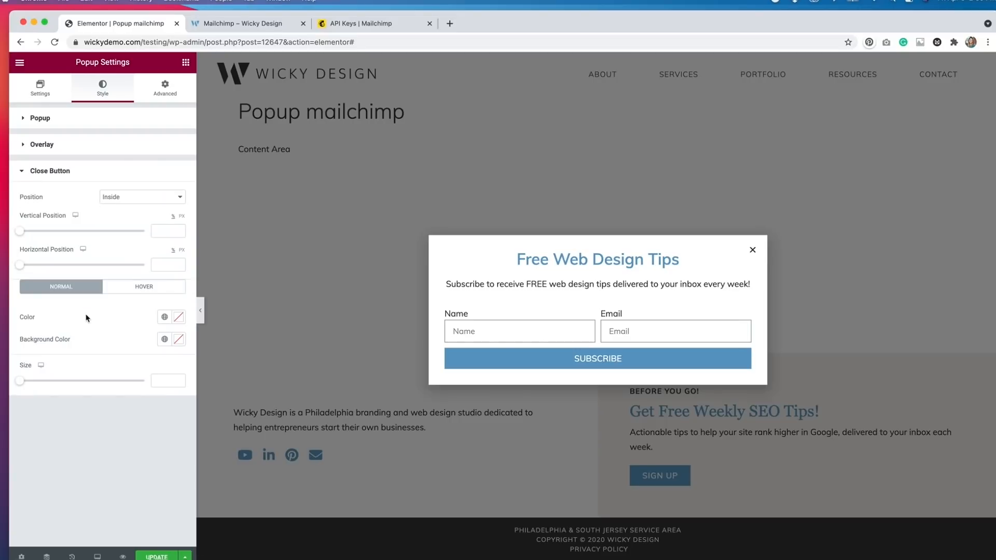
{"action": "left_click", "coordinate": [146, 193]}
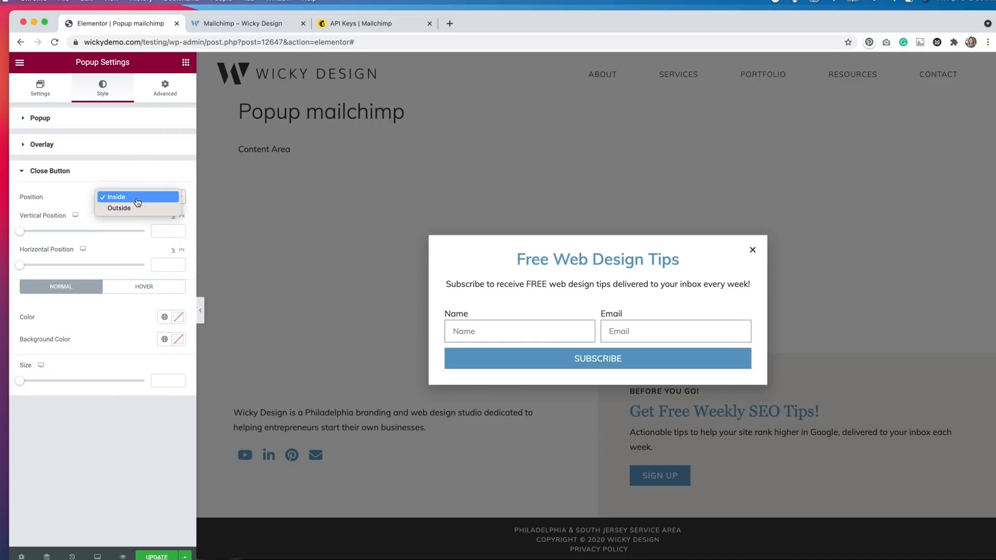
{"action": "left_click", "coordinate": [135, 210]}
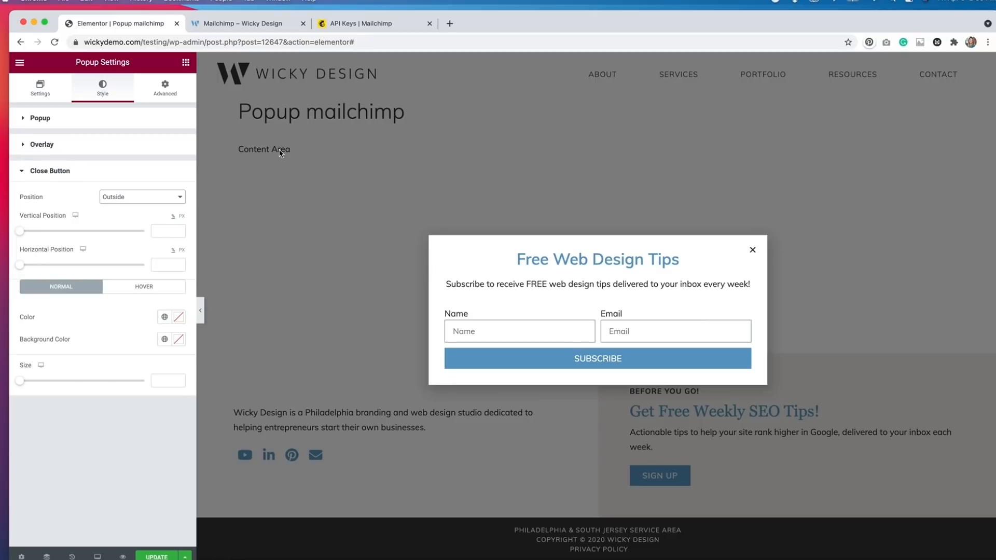
{"action": "left_click", "coordinate": [110, 200]}
{"action": "left_click", "coordinate": [116, 186]}
{"action": "mouse_move", "coordinate": [21, 234]}
{"action": "left_mouse_down"}
{"action": "mouse_move", "coordinate": [44, 231]}
{"action": "mouse_move", "coordinate": [25, 231]}
{"action": "left_mouse_up"}
{"action": "mouse_move", "coordinate": [20, 266]}
{"action": "left_mouse_down"}
{"action": "mouse_move", "coordinate": [30, 263]}
{"action": "mouse_move", "coordinate": [22, 266]}
{"action": "left_mouse_up"}
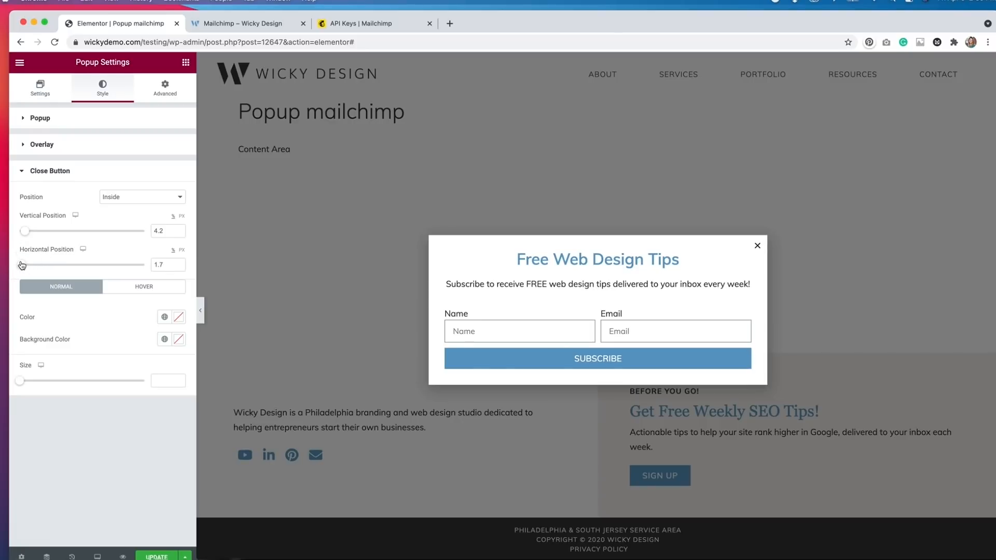
Set the close button's normal colour to the Primary global colour and view that colour's custom picker.
{"action": "left_click", "coordinate": [165, 317]}
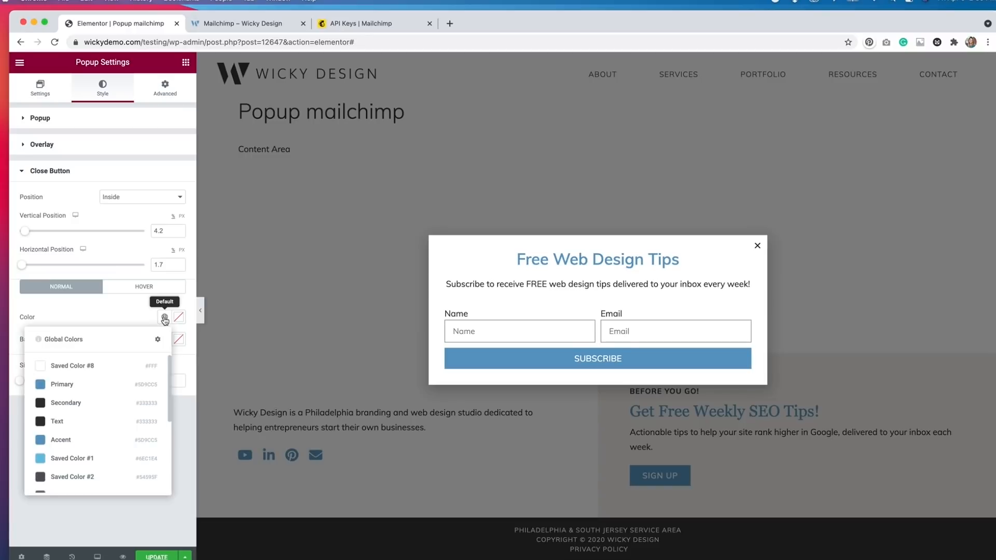
{"action": "left_click", "coordinate": [44, 387]}
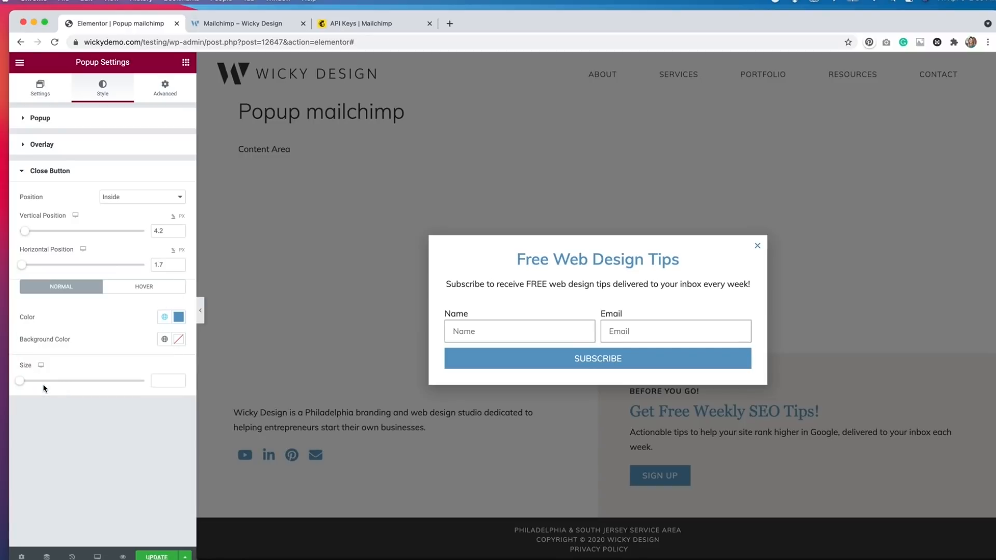
{"action": "left_click", "coordinate": [178, 317]}
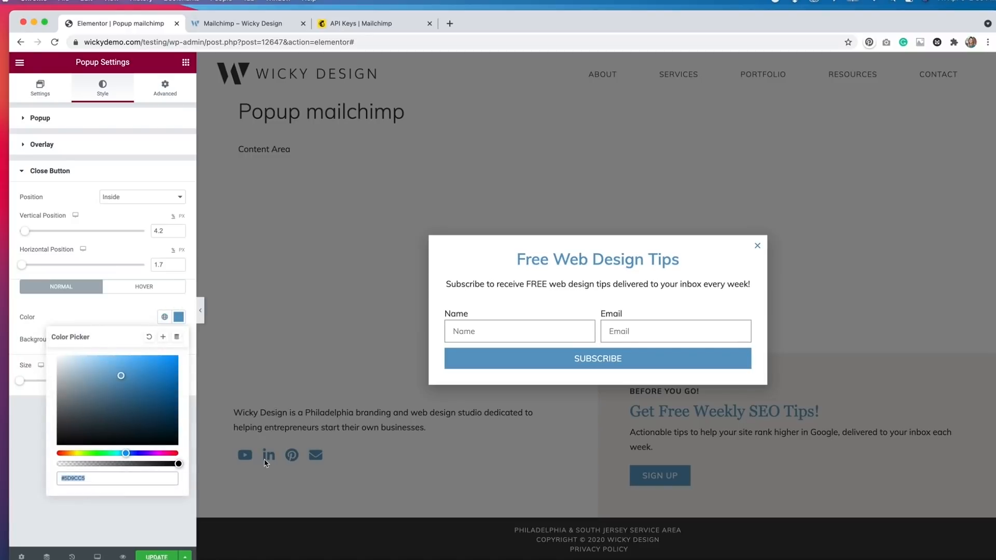
{"action": "left_click", "coordinate": [129, 314]}
Set the close button's hover colour and hover background to the Secondary global colour, and set the button's size to 28.
{"action": "left_click", "coordinate": [141, 288]}
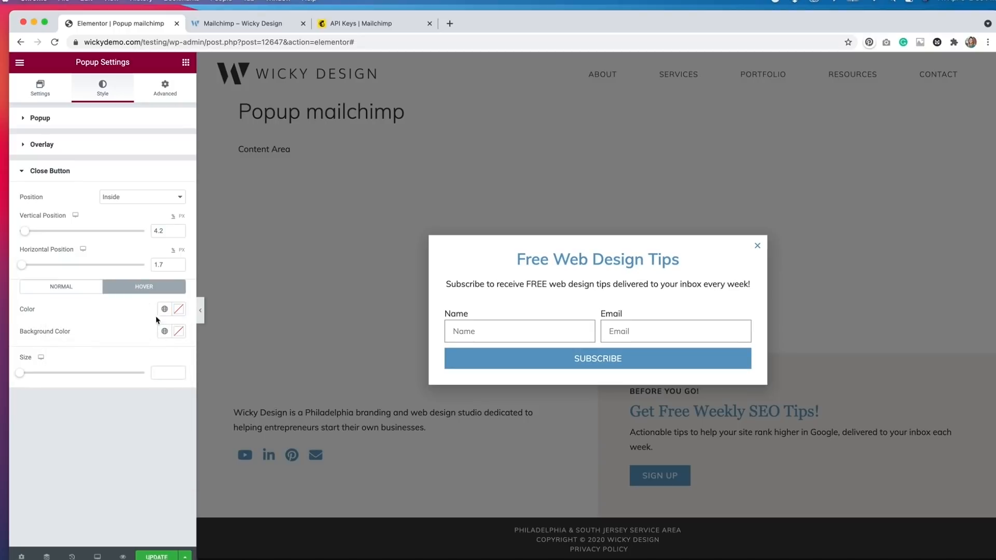
{"action": "left_click", "coordinate": [164, 309]}
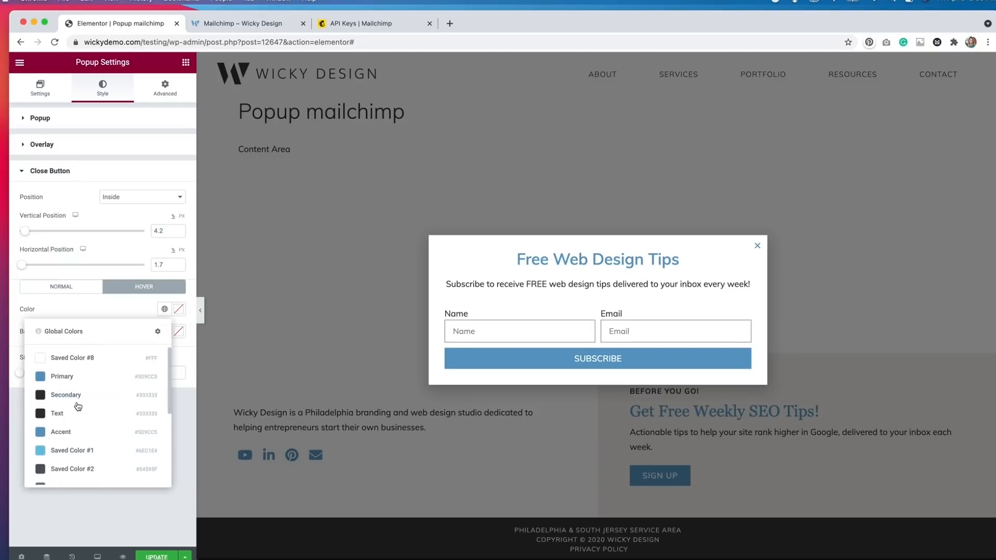
{"action": "left_click", "coordinate": [104, 395]}
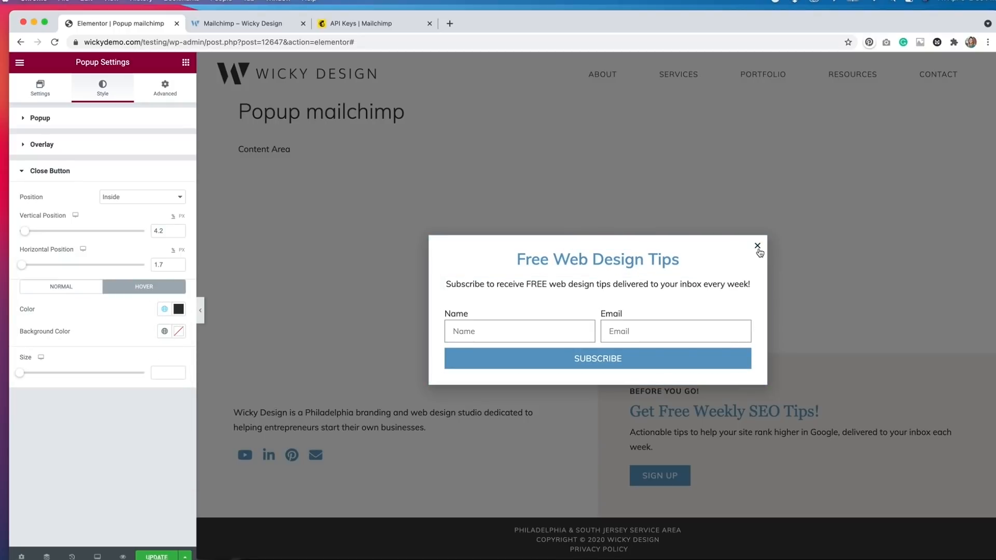
{"action": "left_click", "coordinate": [165, 331]}
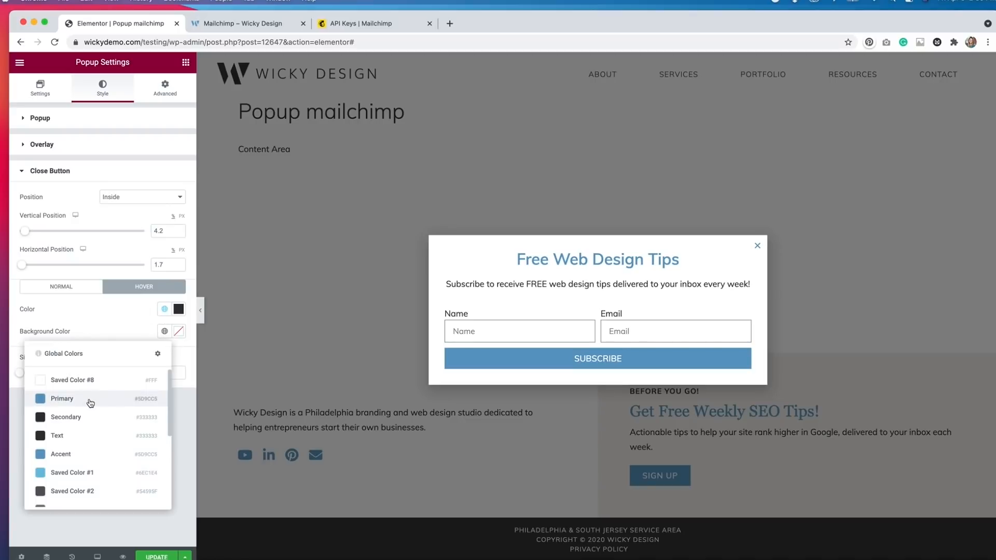
{"action": "left_click", "coordinate": [84, 417]}
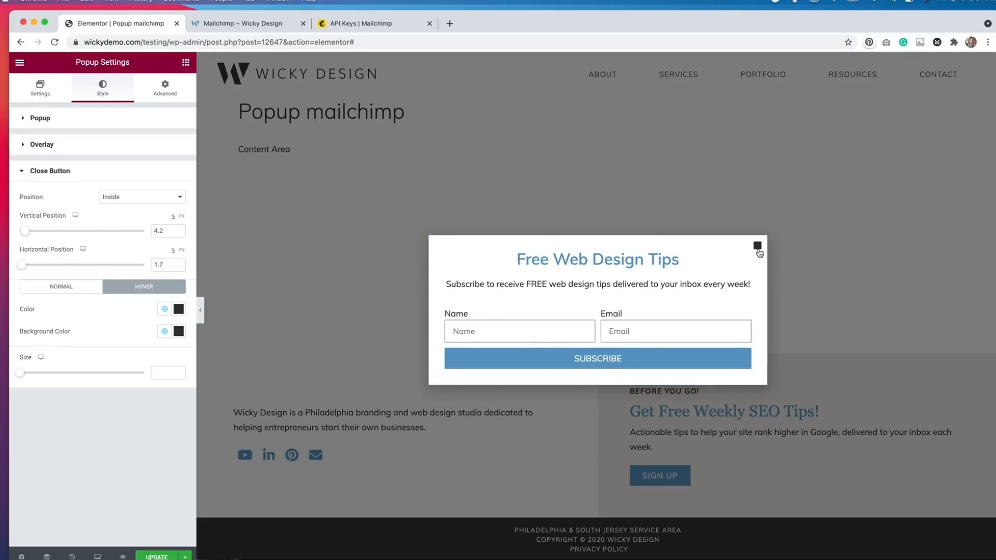
{"action": "left_click", "coordinate": [76, 291]}
{"action": "left_click_drag", "start_coordinate": [21, 381], "coordinate": [54, 384]}
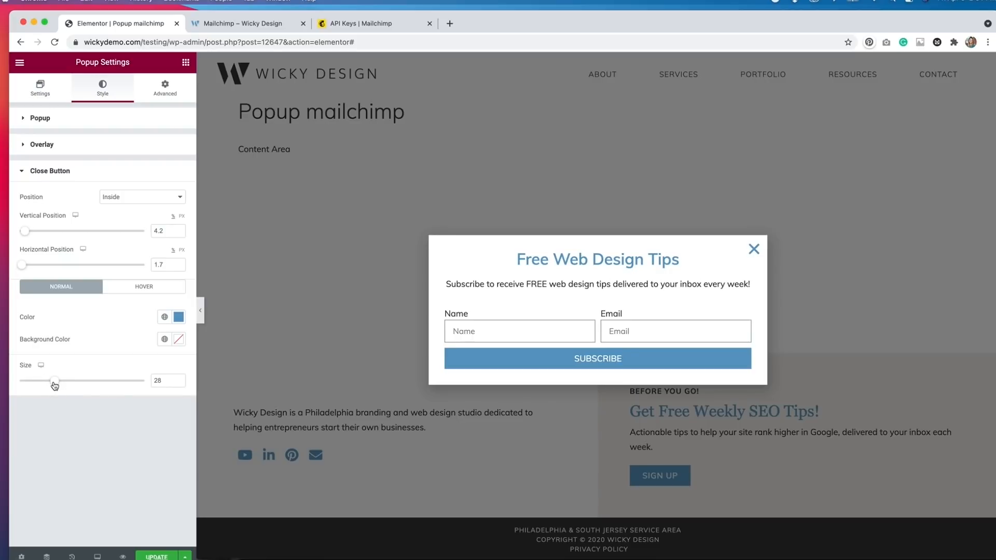